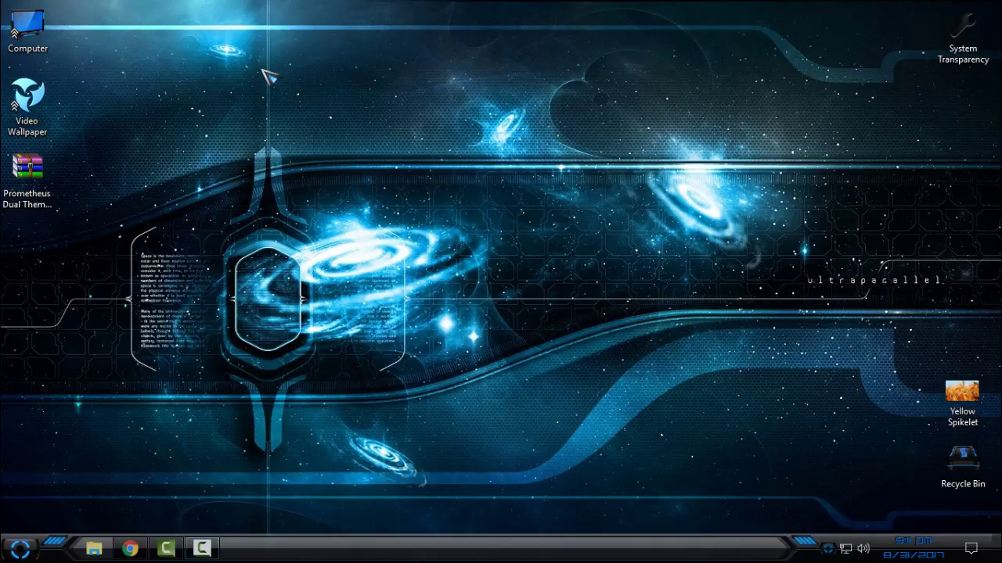
Extract the Prometheus Dual Themes archive on the desktop into its own folder
click(45, 188)
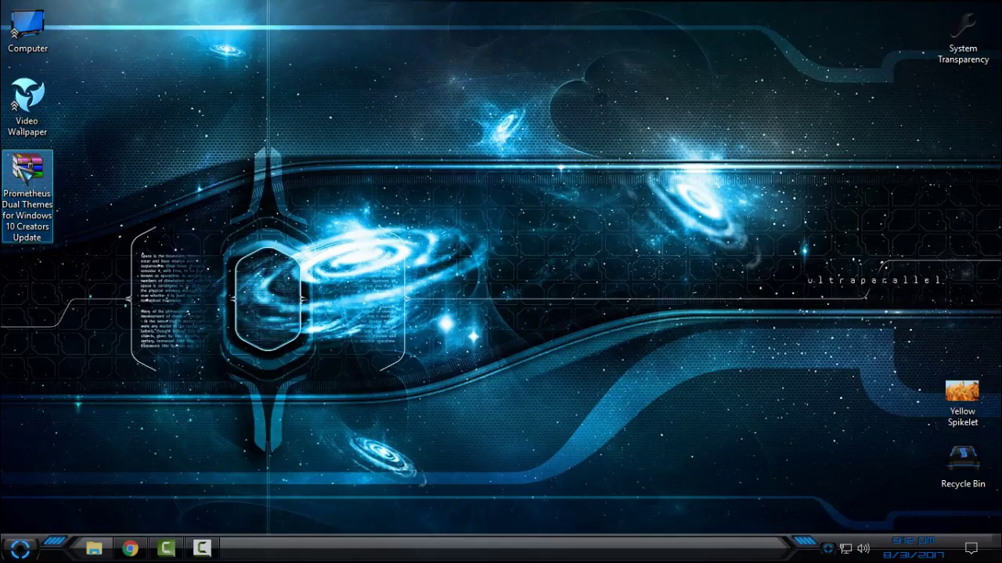
right_click(18, 167)
click(102, 256)
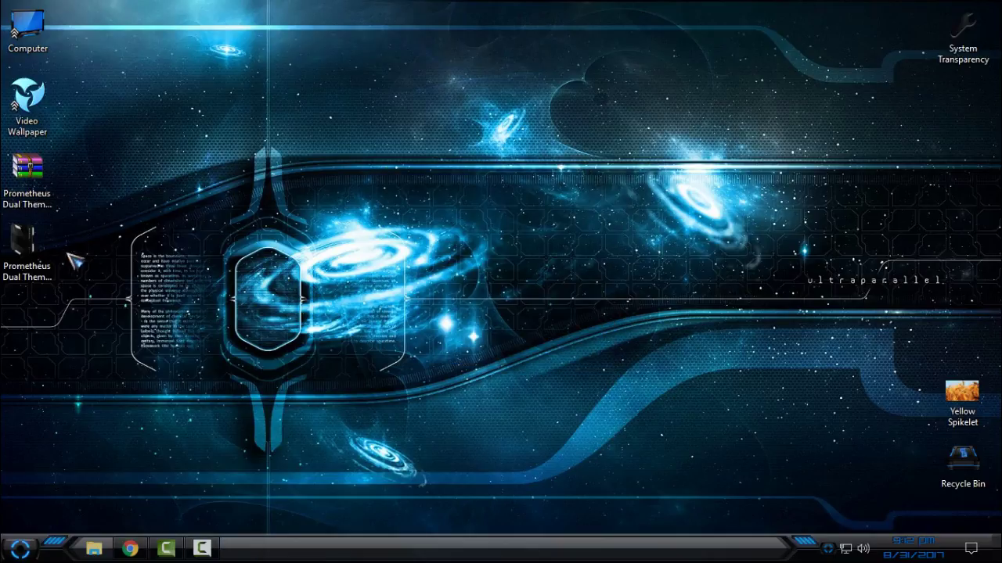
Open Preview.png from the inner Prometheus Dual Themes folder in Photos
double_click(23, 247)
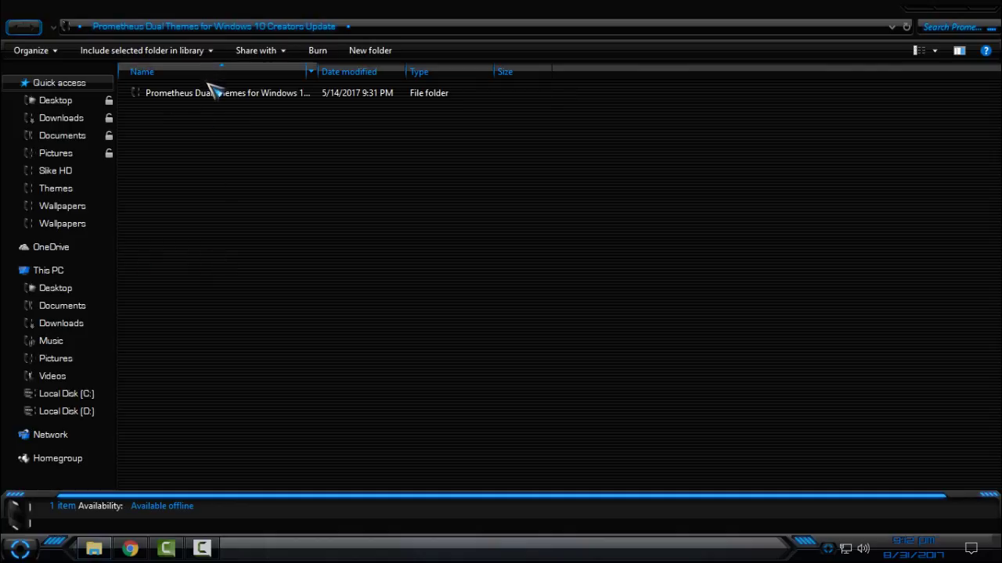
double_click(217, 94)
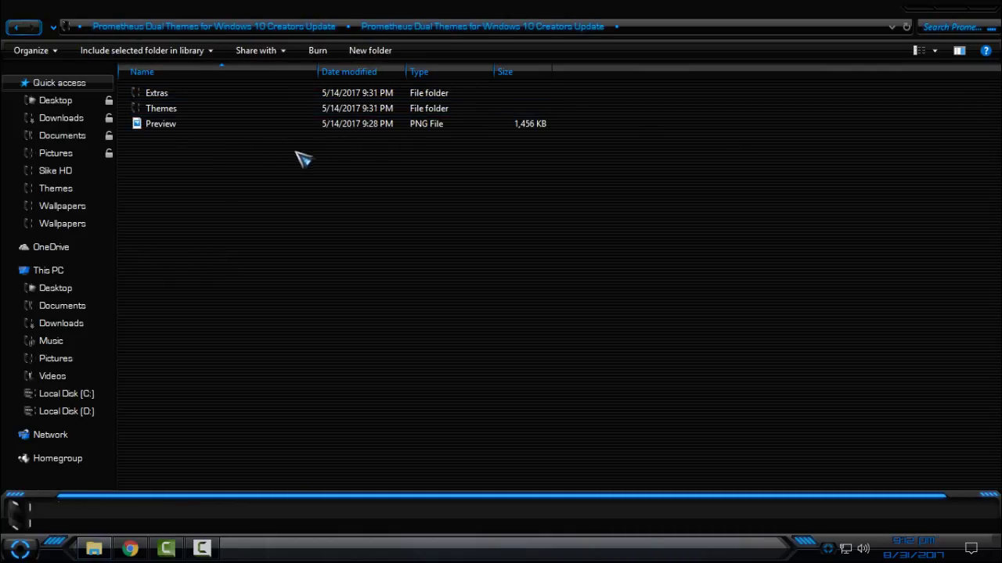
double_click(202, 129)
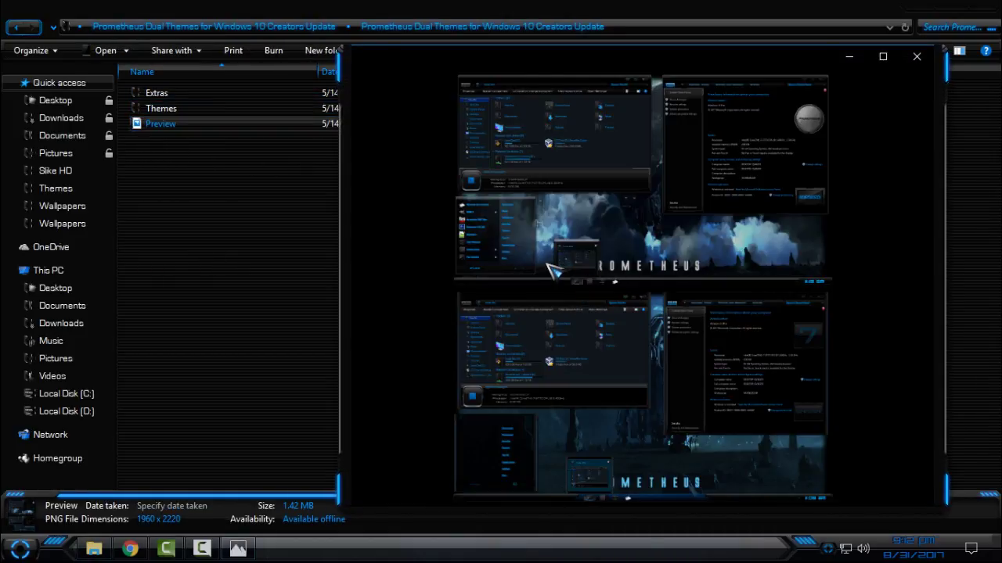
Zoom into the preview image, pan across it, then close Photos
click(604, 88)
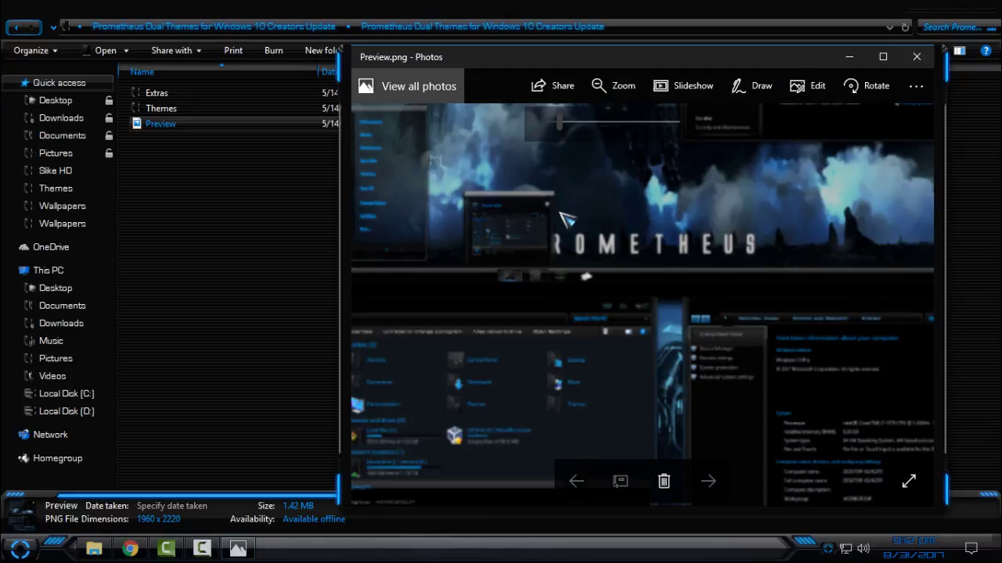
scroll(587, 241, up, 3)
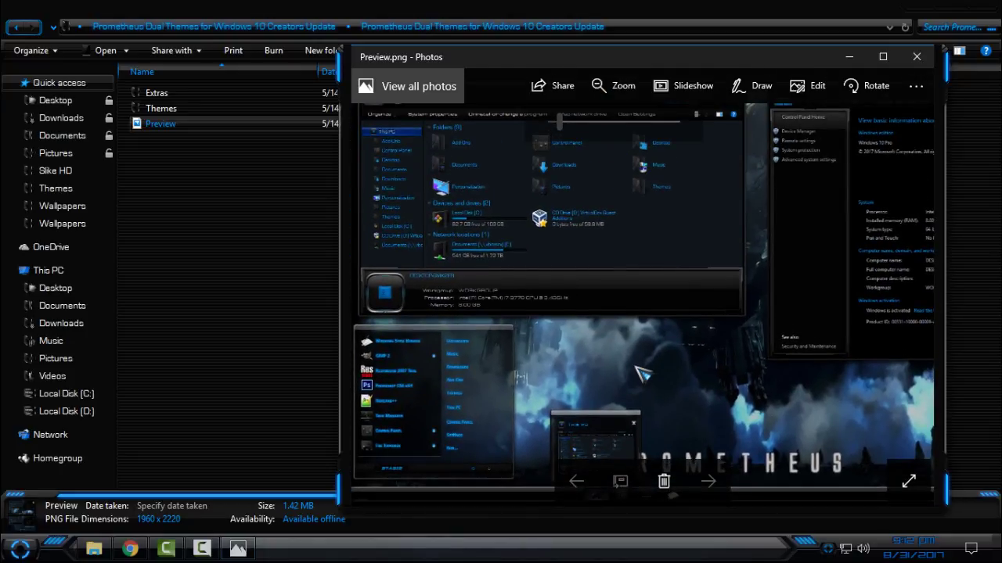
scroll(638, 374, down, 8)
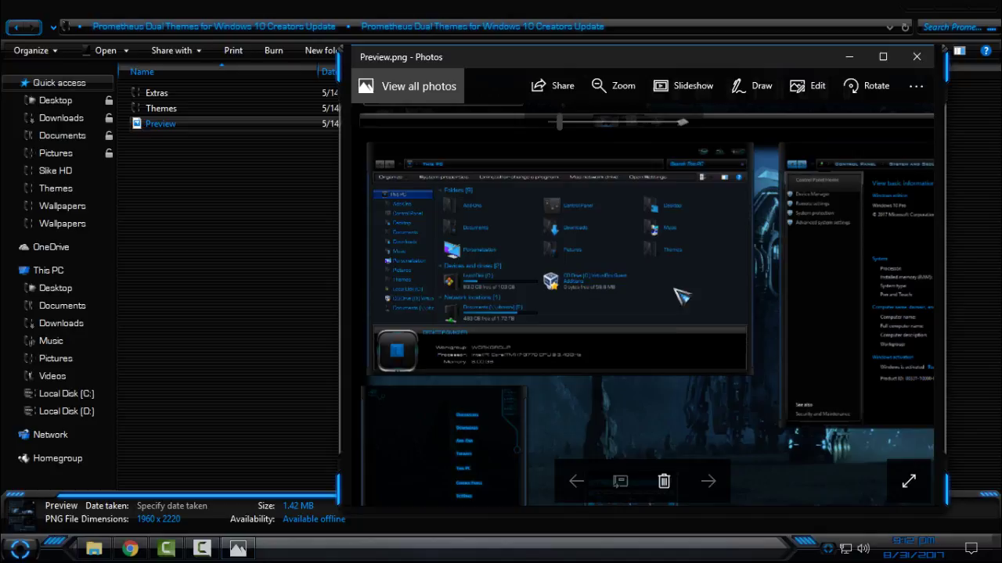
scroll(614, 356, down, 2)
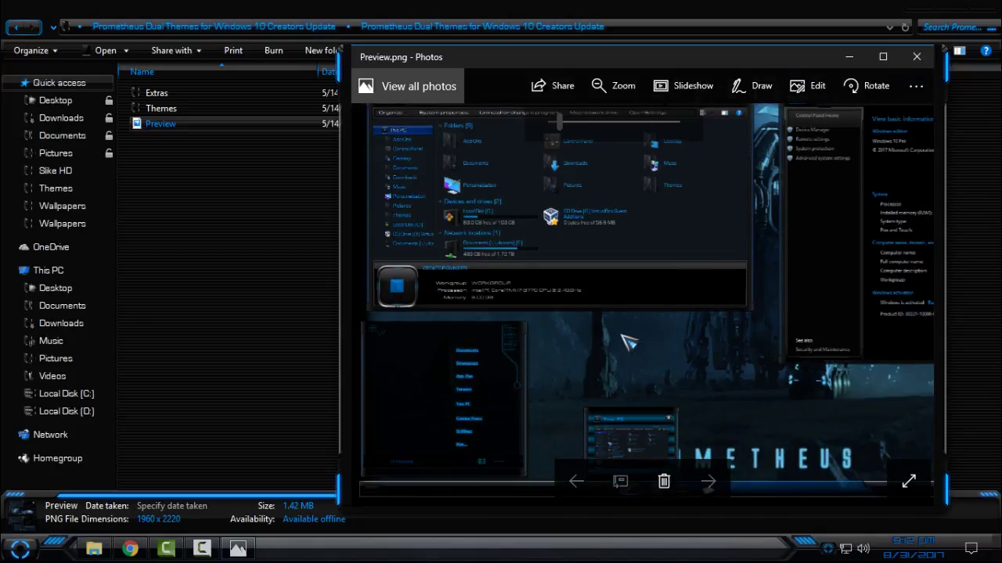
drag(628, 342, 519, 335)
drag(651, 288, 555, 264)
click(917, 56)
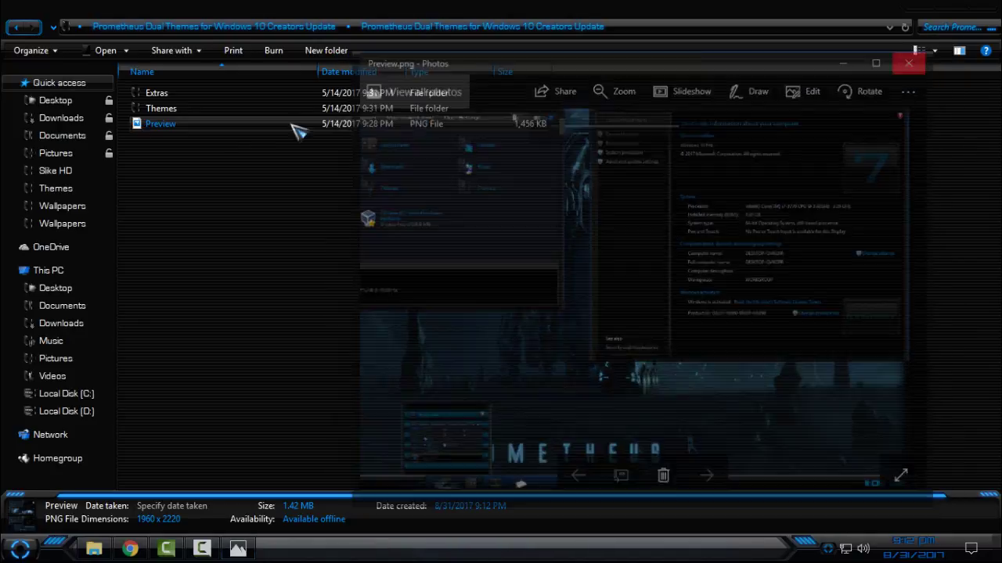
In Extras, open Desktop Context Menu Shortcuts and select its last three registry files
double_click(190, 96)
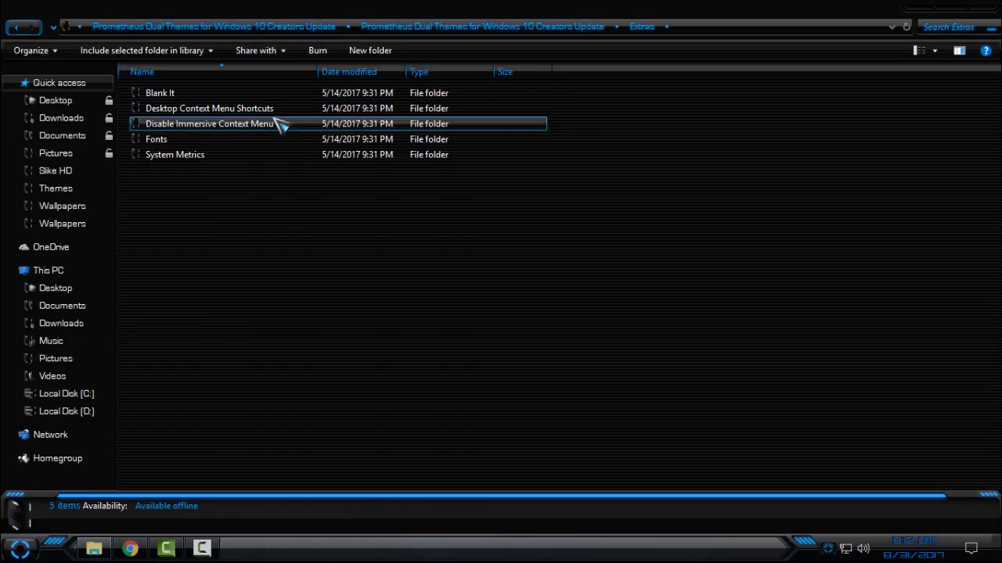
click(205, 109)
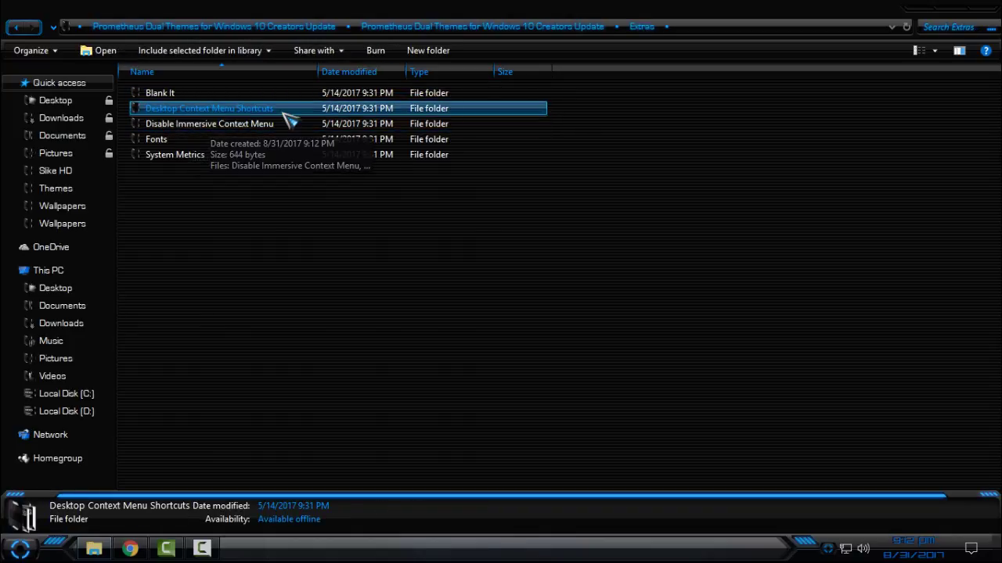
double_click(257, 108)
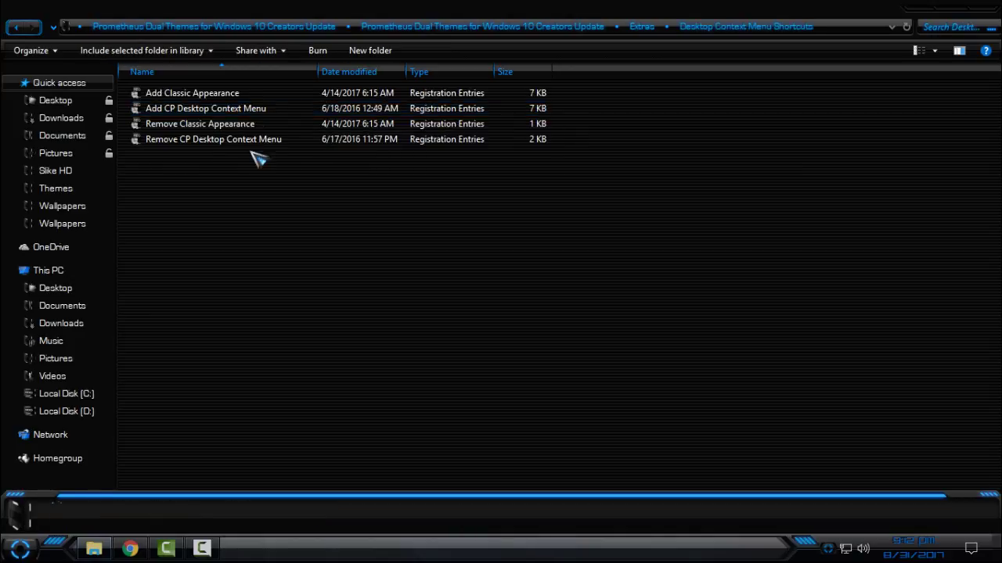
drag(249, 156, 188, 100)
drag(250, 82, 287, 177)
Check the desktop's current right-click menu, then return to Extras without merging anything
click(923, 13)
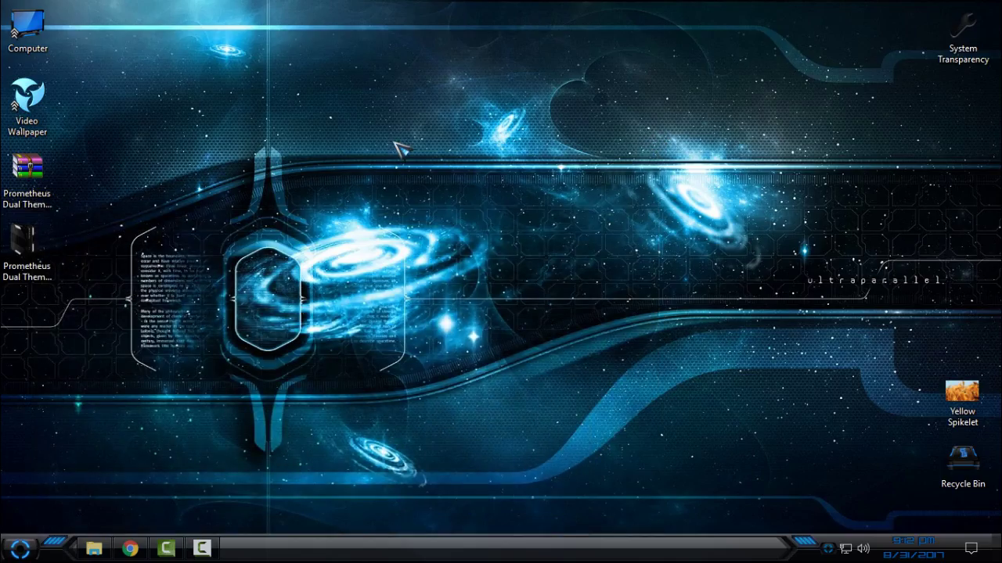
right_click(396, 146)
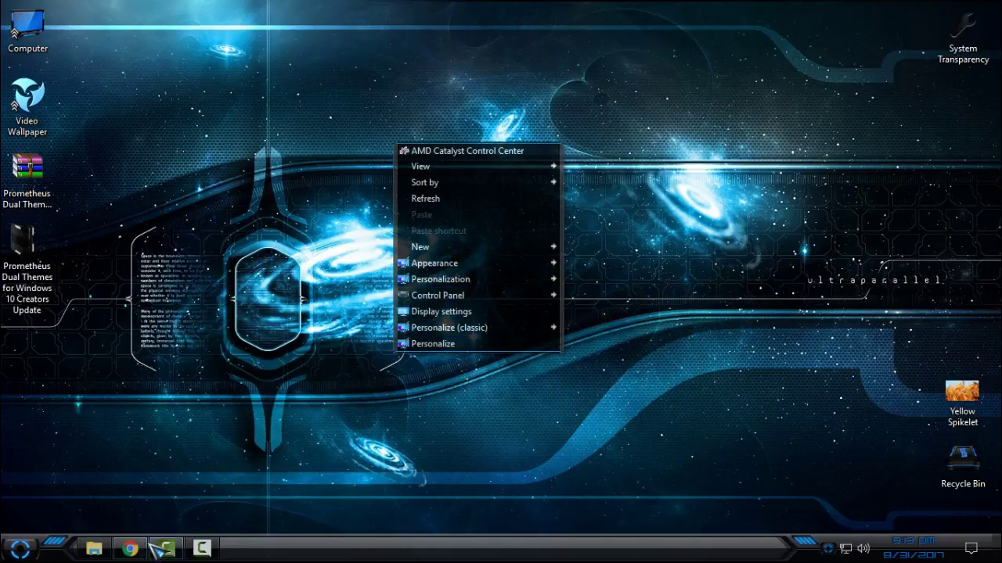
click(94, 549)
right_click(206, 97)
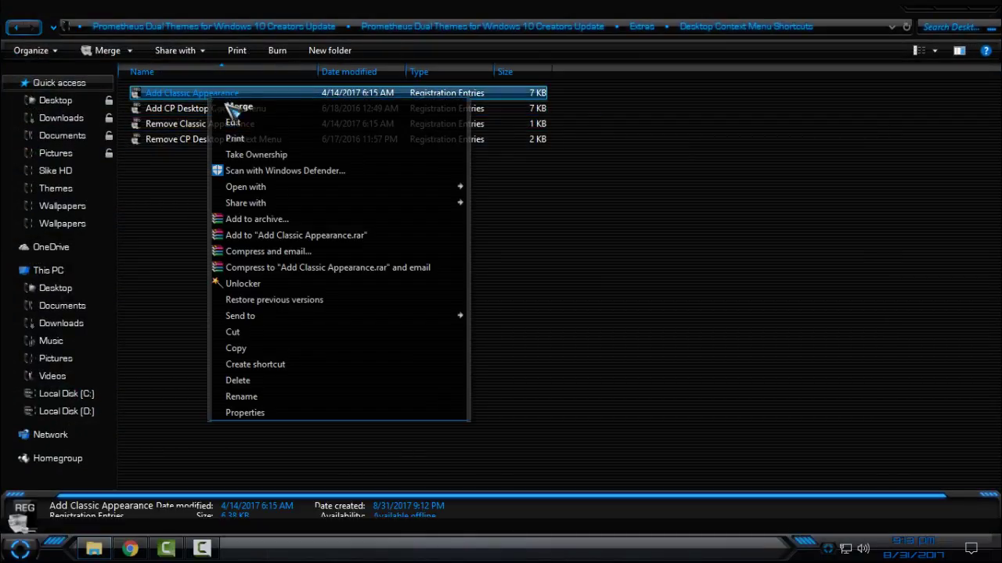
click(32, 45)
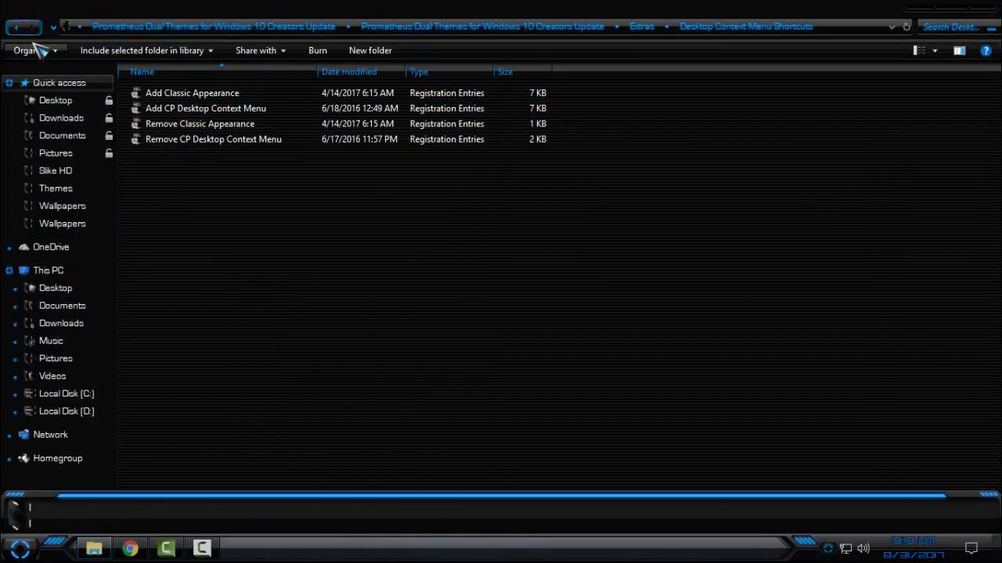
click(16, 28)
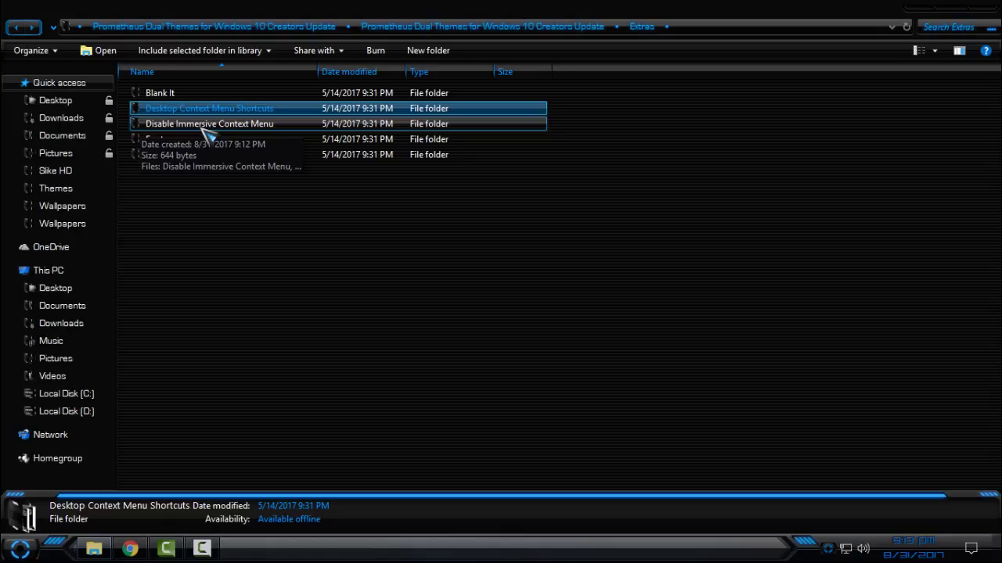
Merge Disable Immersive Context Menu.reg into the registry and acknowledge the success message
double_click(252, 125)
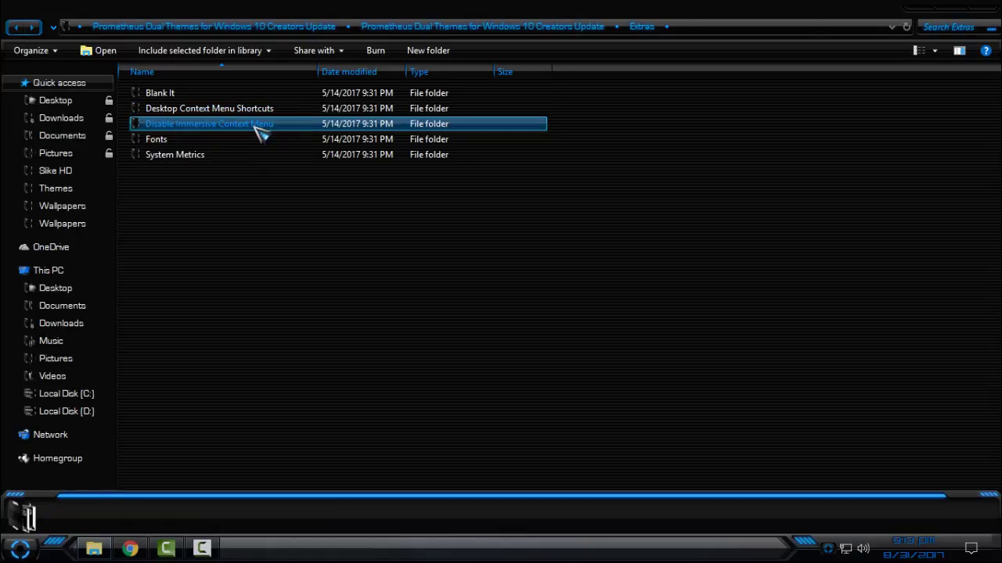
click(191, 94)
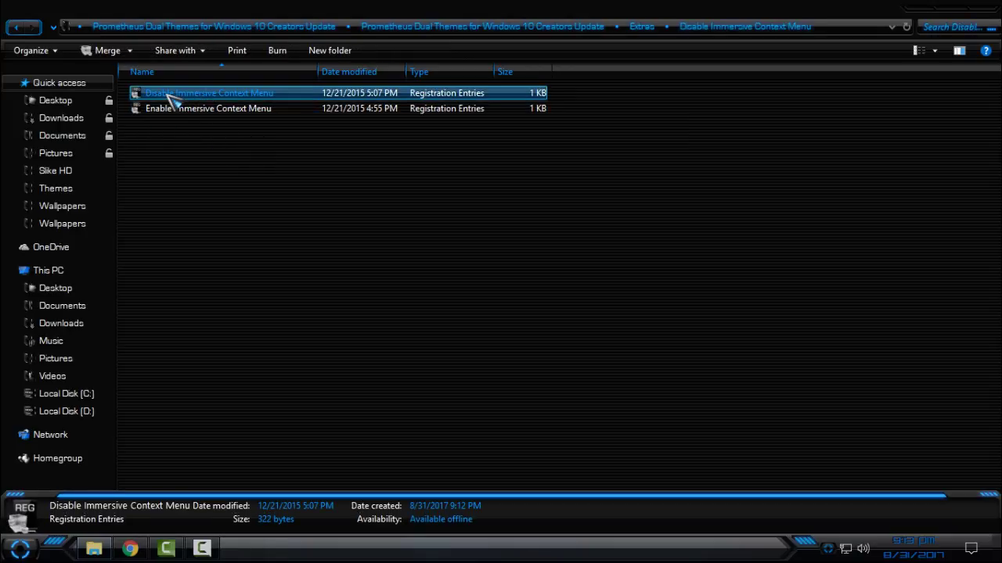
right_click(233, 100)
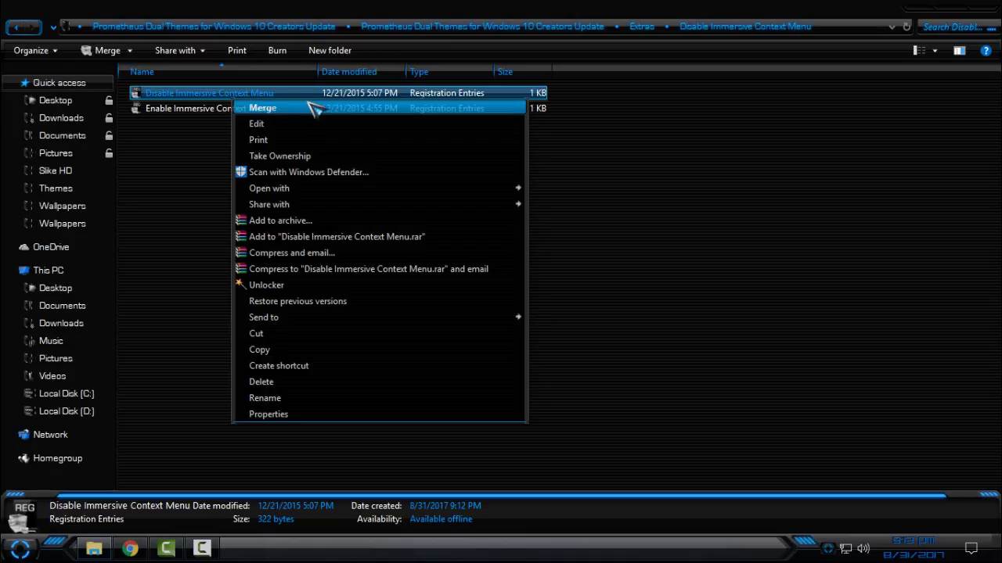
click(313, 108)
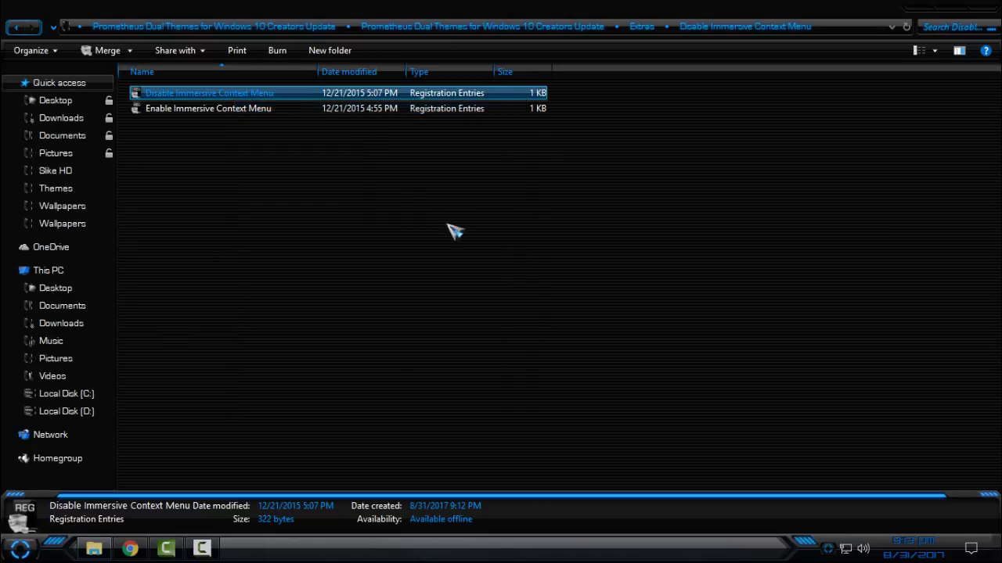
click(615, 299)
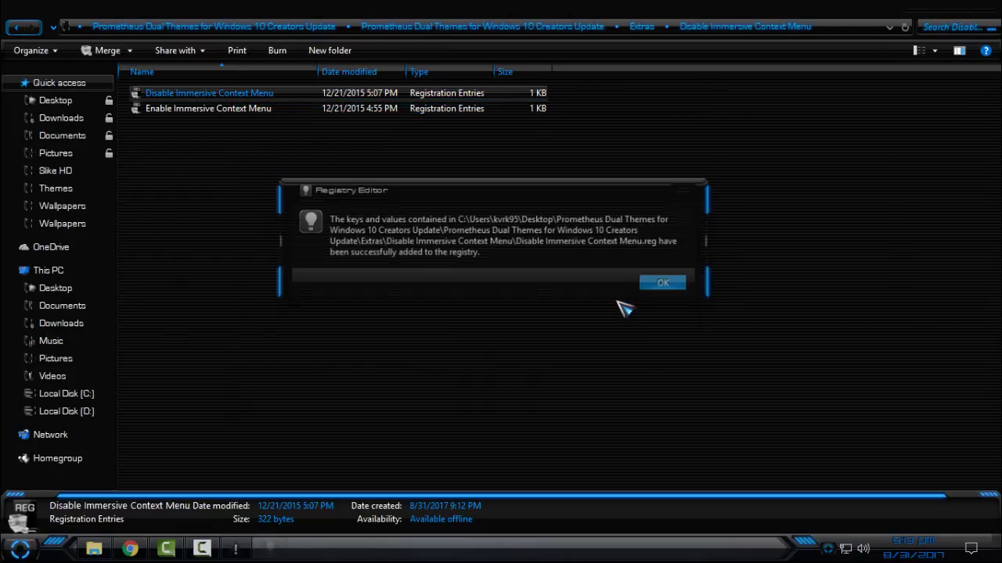
click(681, 286)
Install all ten fonts from Extras > Fonts, replacing existing ones for all items
double_click(14, 28)
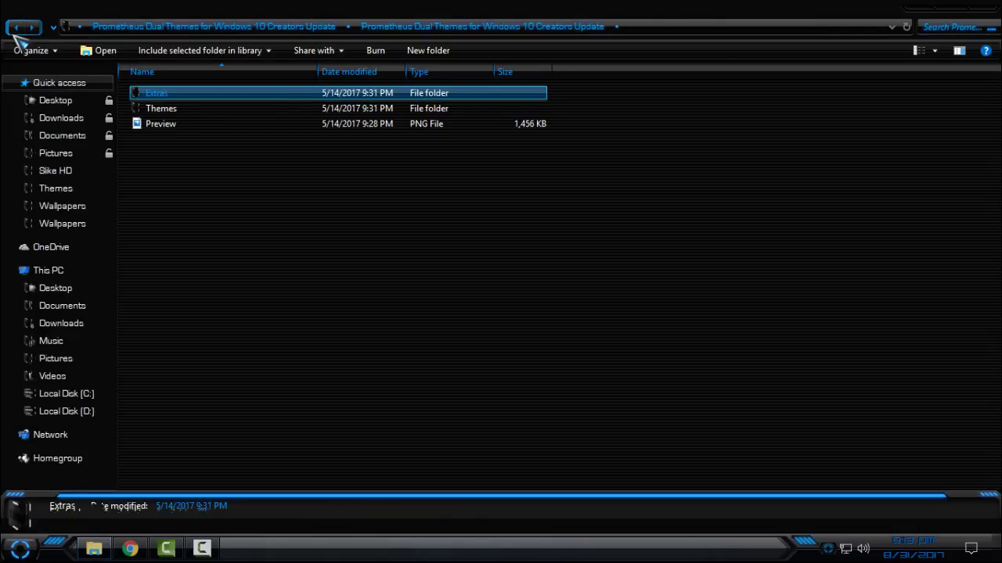
click(32, 28)
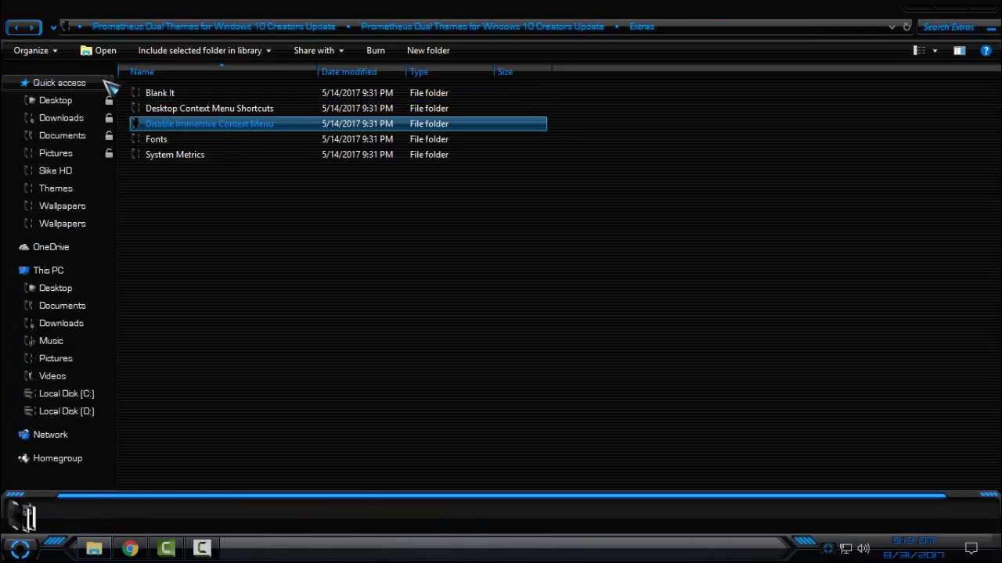
double_click(176, 141)
drag(222, 271, 159, 95)
right_click(159, 94)
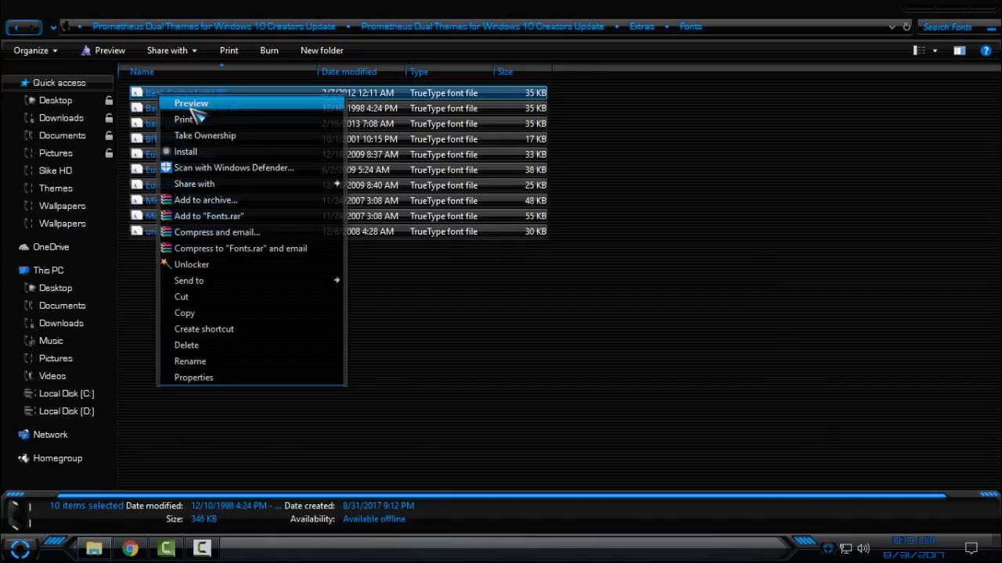
click(208, 154)
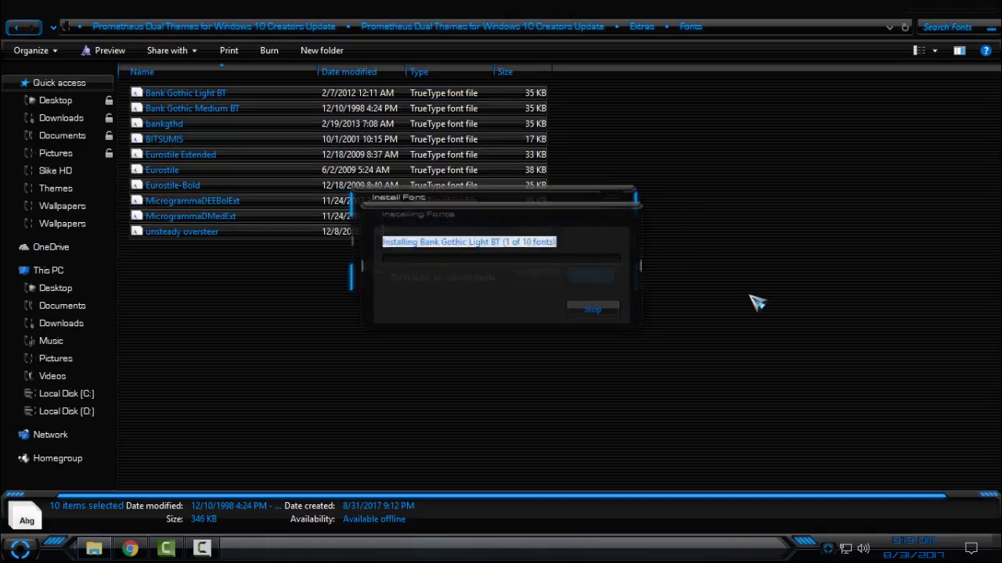
key(y)
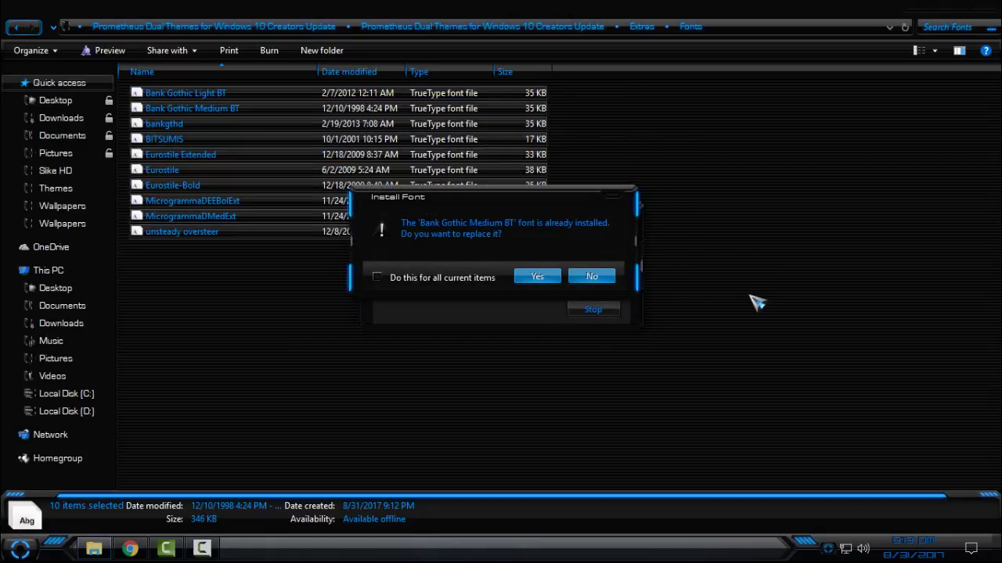
key(alt+d)
key(y)
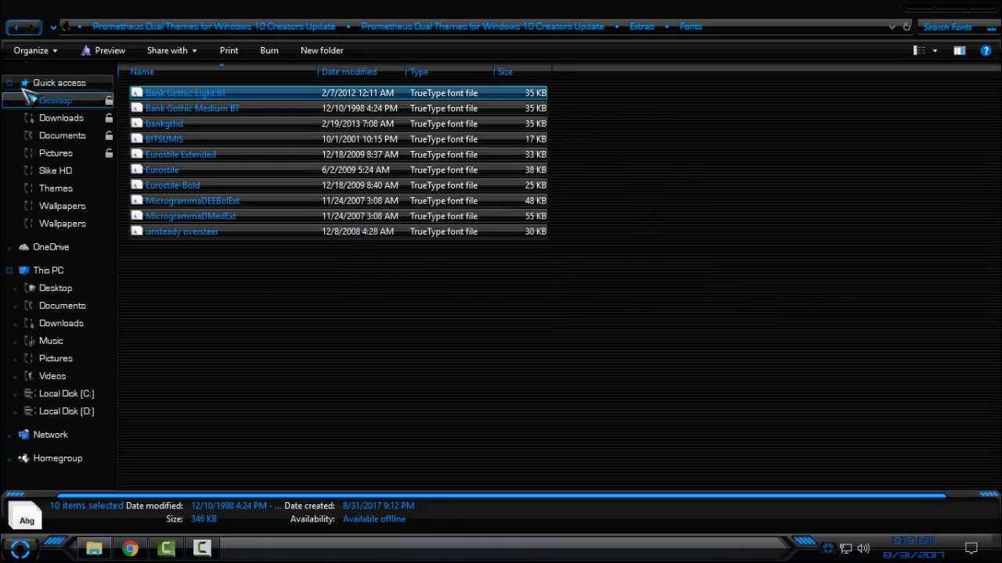
click(17, 28)
Merge Prometheus System Metrics.reg from the System Metrics folder into the registry
double_click(172, 156)
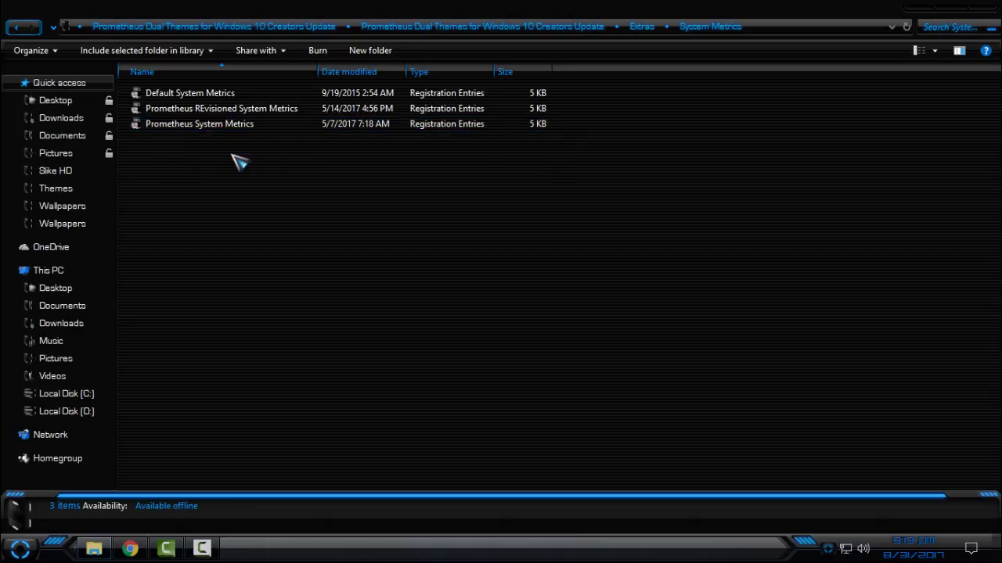
drag(227, 151, 553, 184)
click(191, 126)
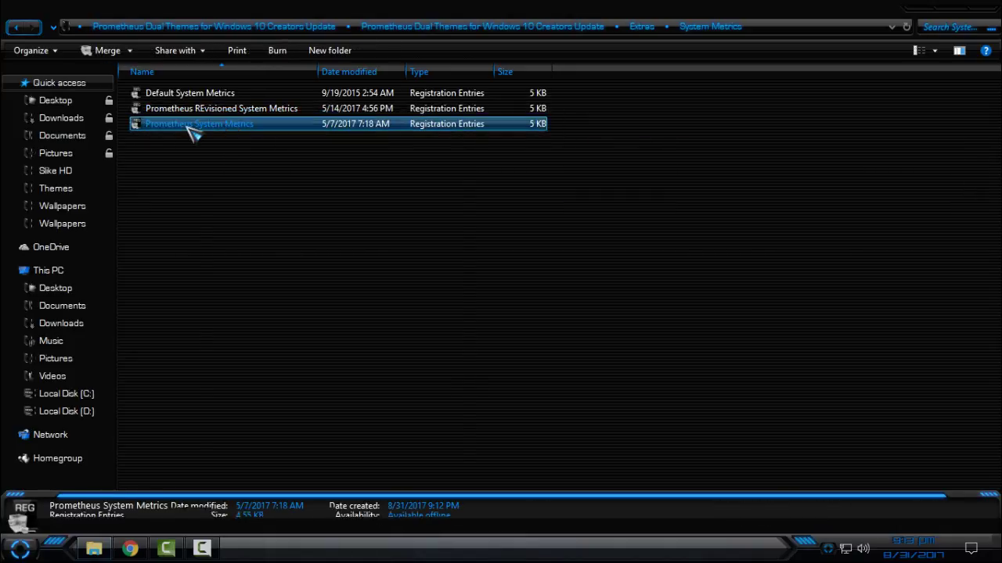
right_click(188, 129)
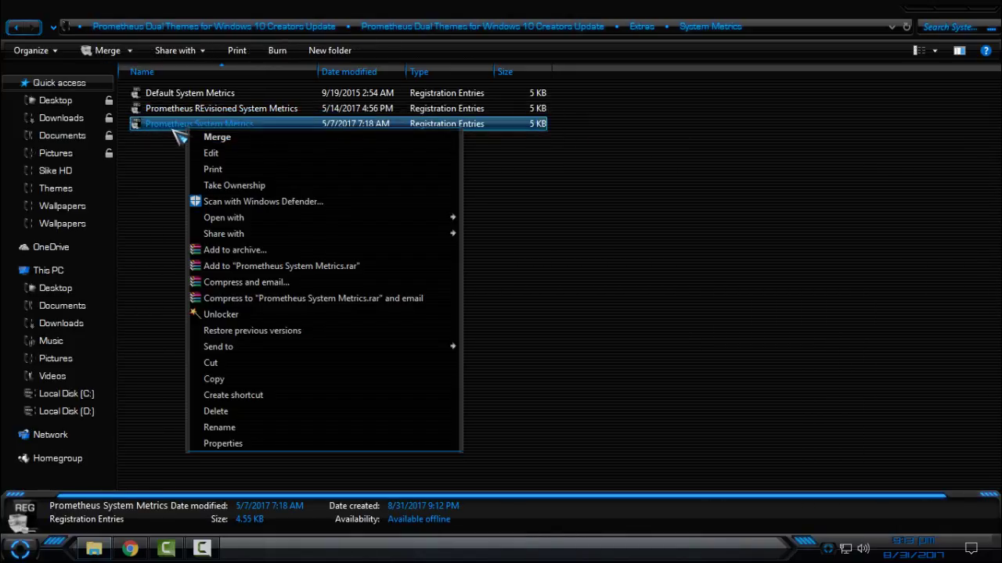
click(228, 138)
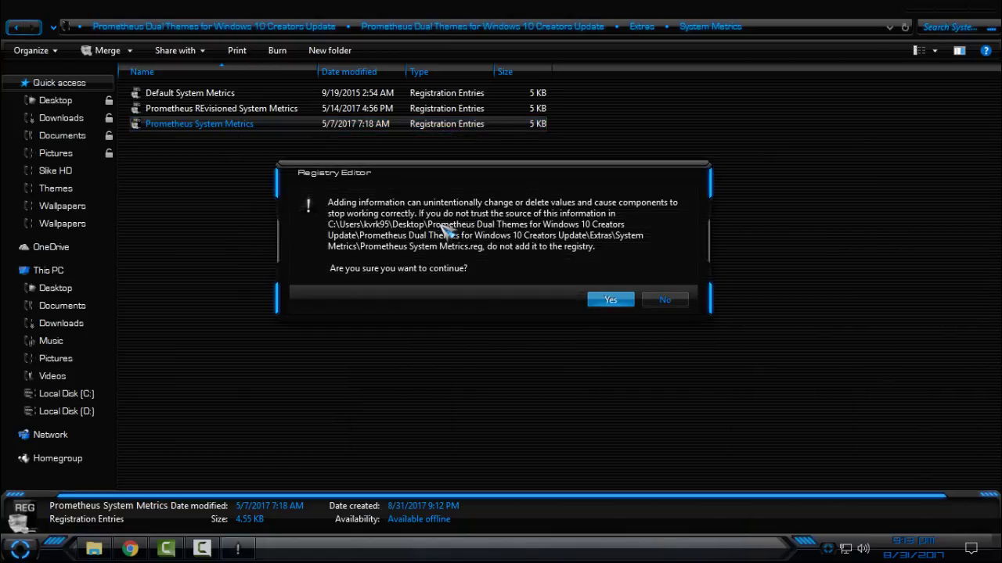
key(Return)
click(664, 286)
Inspect the Default System Metrics file's actions without merging, then go back to Extras
click(328, 259)
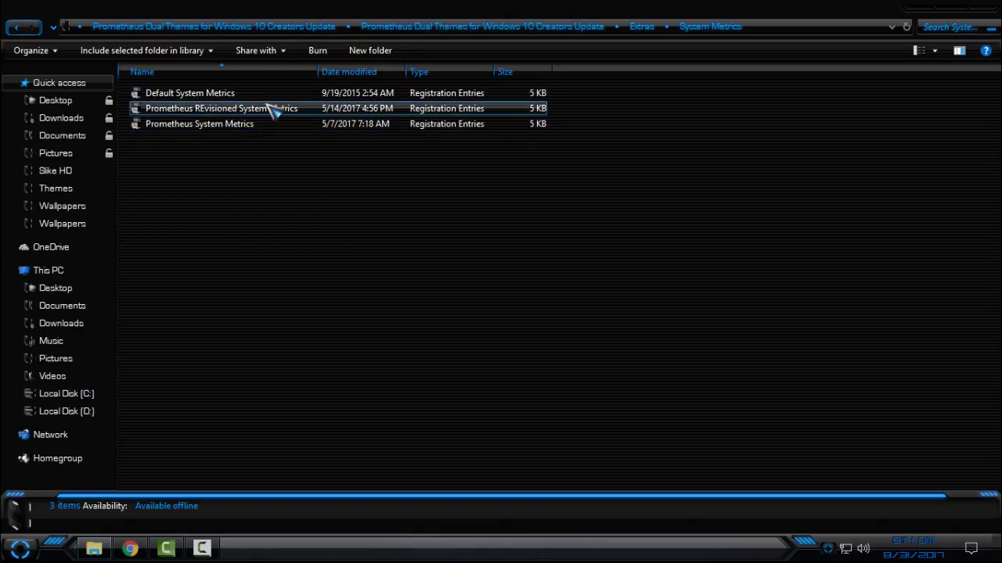
click(235, 94)
right_click(208, 93)
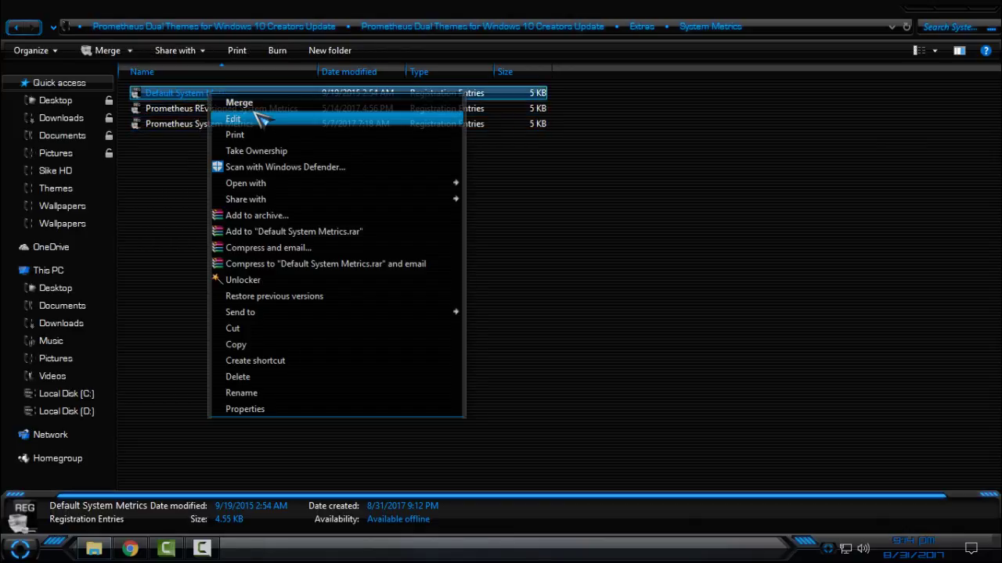
click(184, 152)
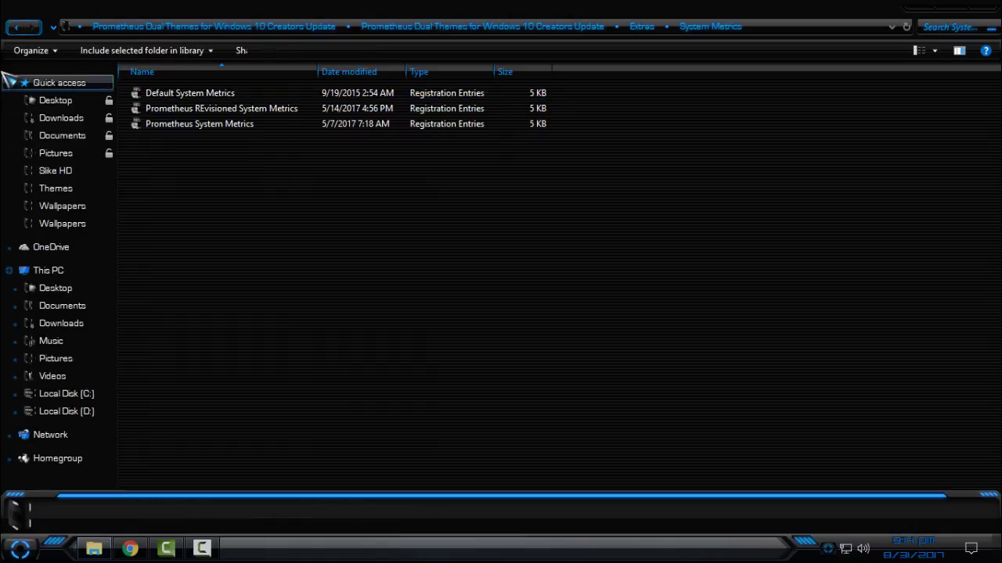
click(20, 29)
Open Themes, peek inside the Prometheus folder, then return and select Prometheus REvisioned
click(21, 30)
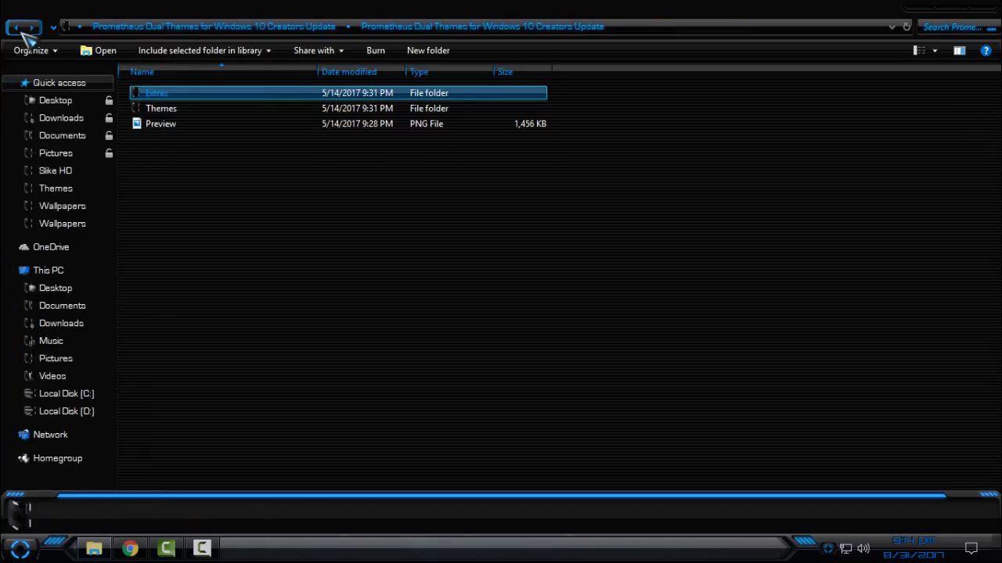
double_click(174, 110)
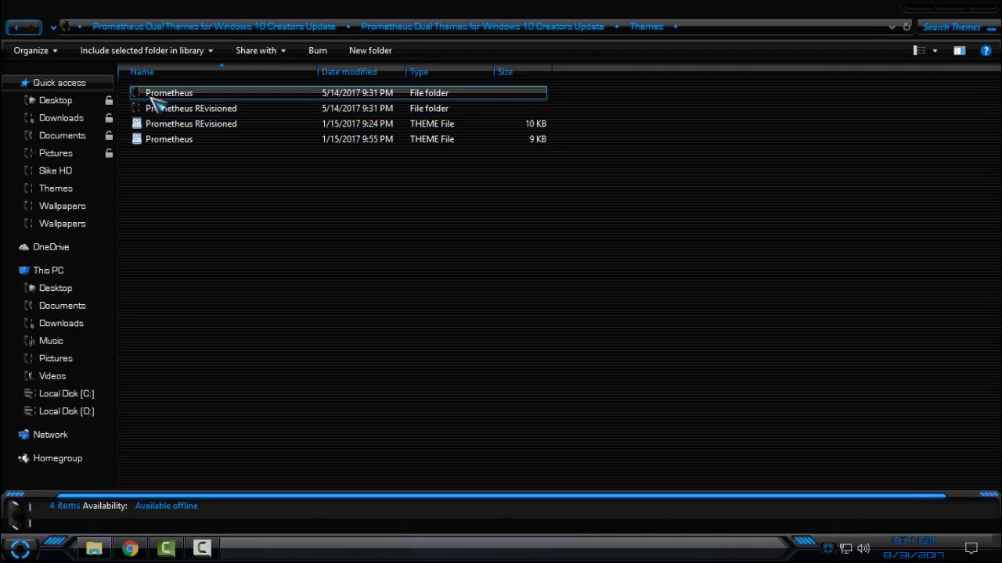
double_click(157, 95)
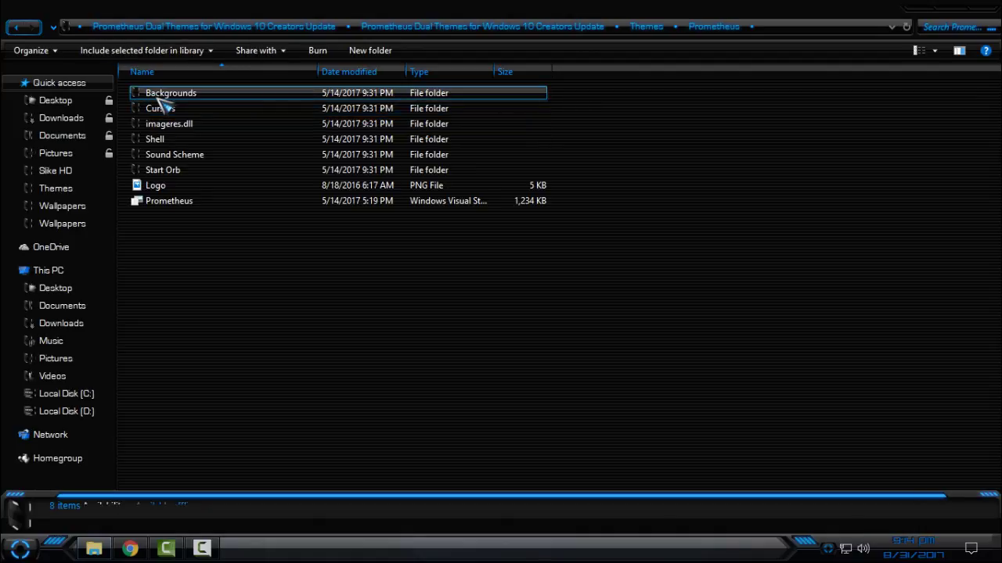
click(16, 32)
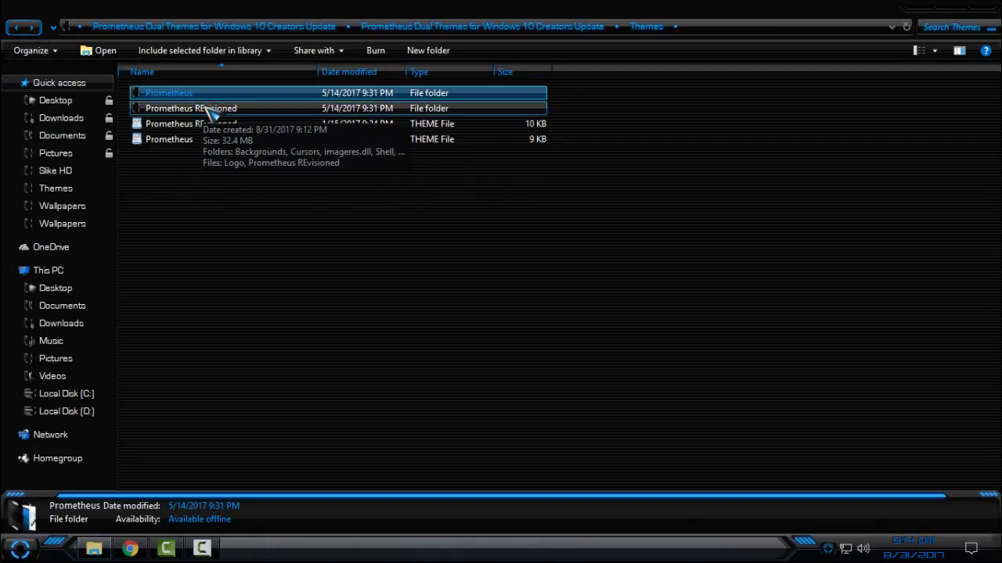
click(172, 109)
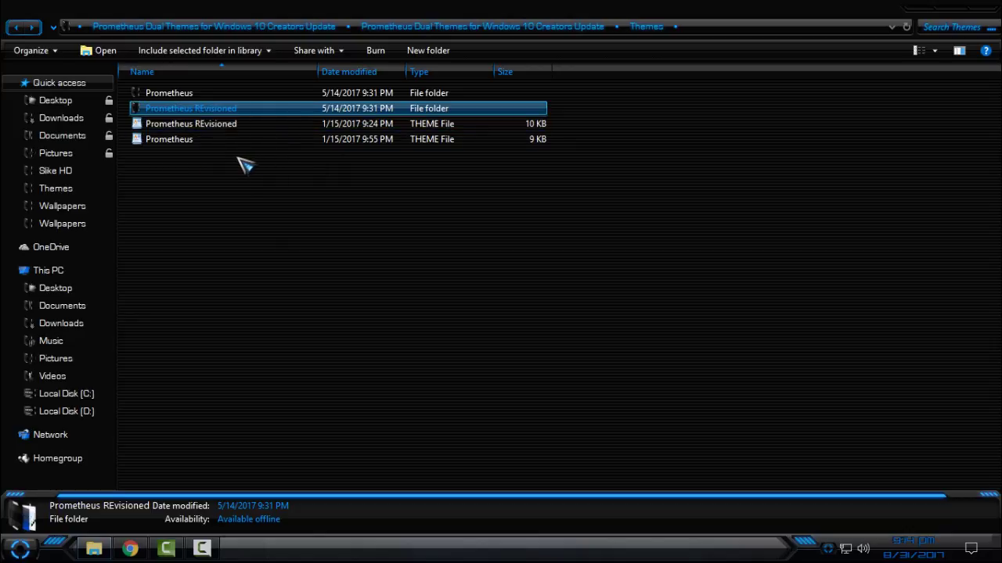
Copy all four Prometheus theme items: both folders and both .theme files
drag(233, 192, 185, 89)
right_click(185, 89)
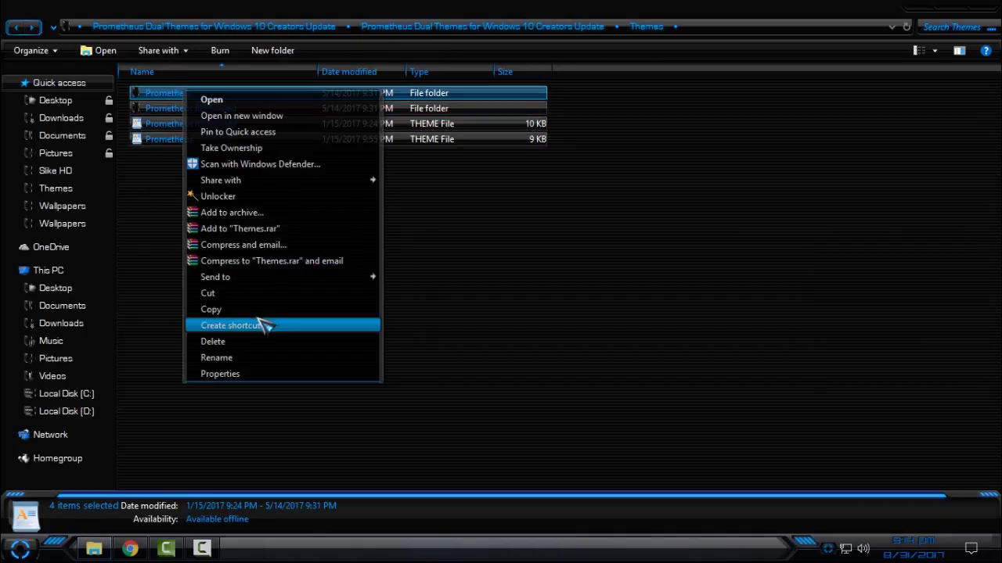
click(268, 310)
Paste them into C:\Windows\Resources\Themes and close File Explorer
click(55, 272)
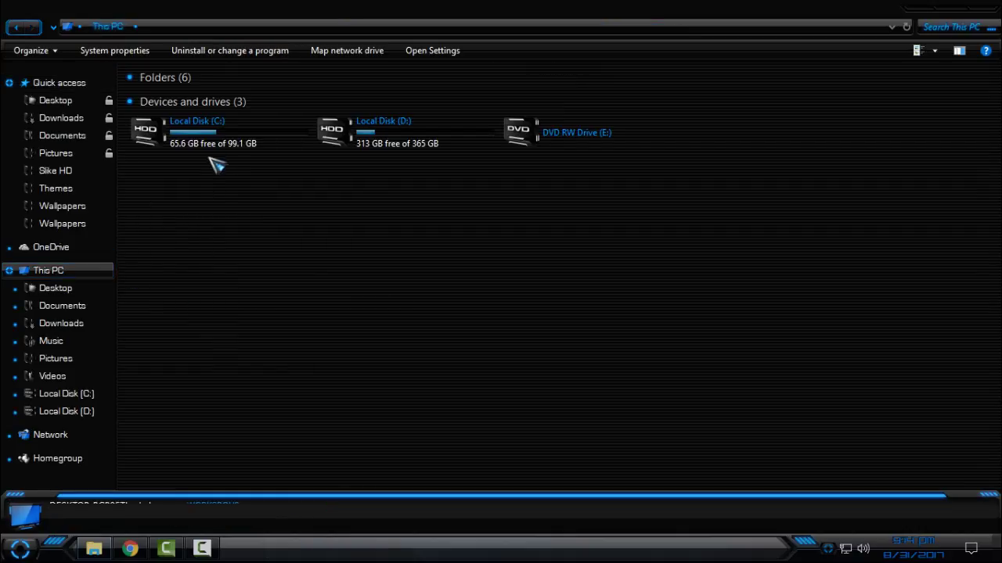
double_click(223, 150)
double_click(201, 249)
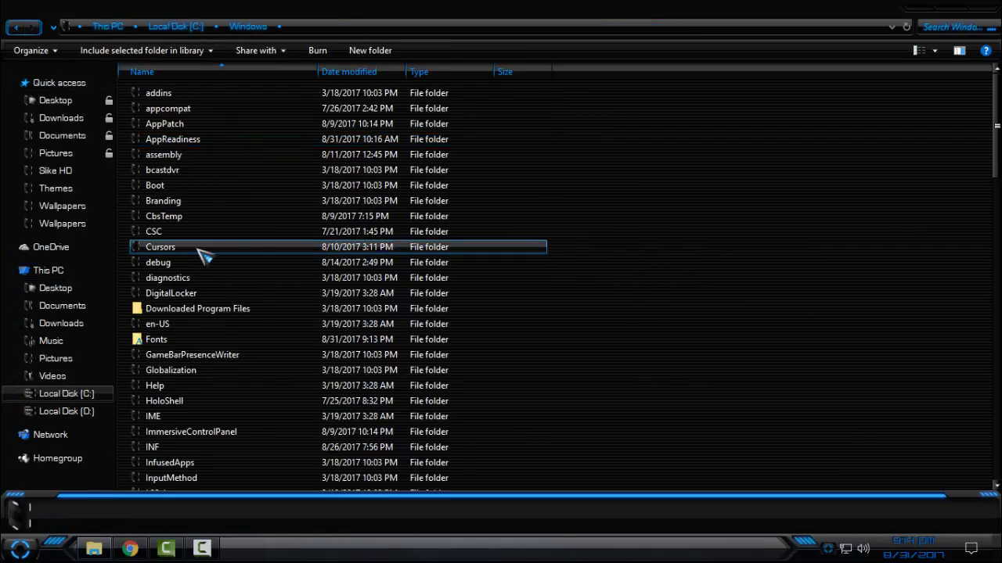
scroll(205, 195, down, 14)
click(207, 122)
click(208, 136)
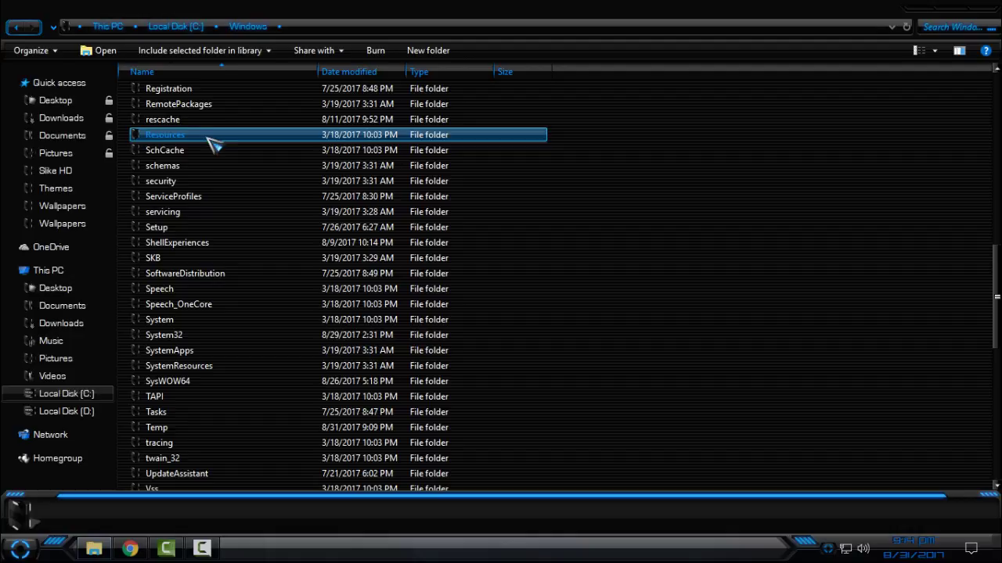
double_click(208, 136)
double_click(208, 126)
right_click(751, 149)
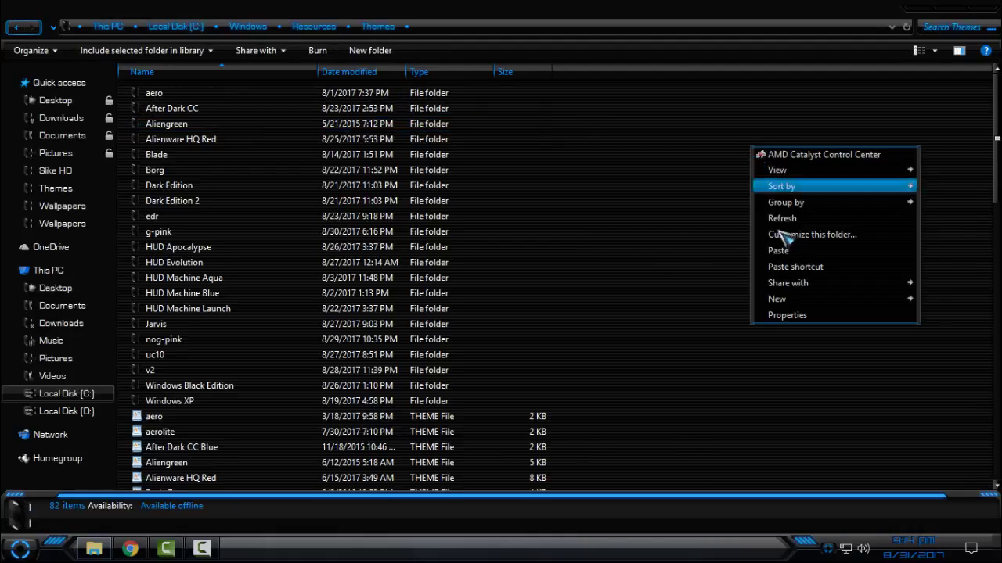
click(782, 251)
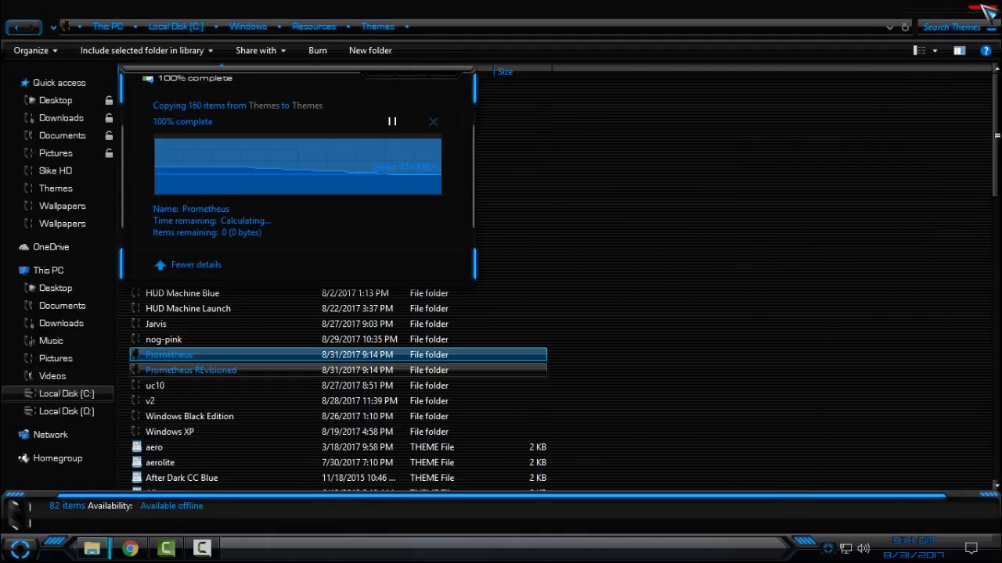
click(986, 12)
right_click(459, 352)
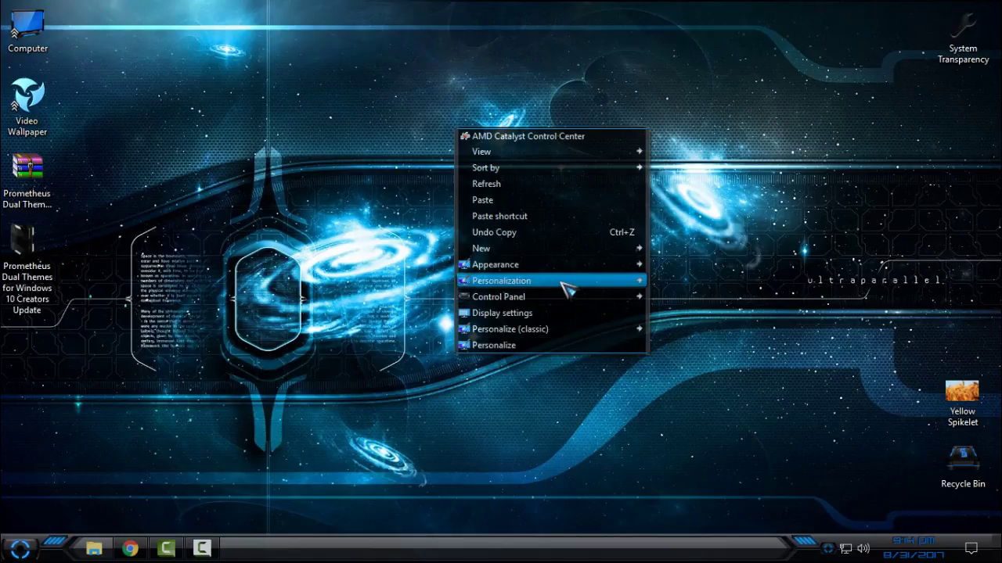
mouse_move(569, 290)
click(701, 280)
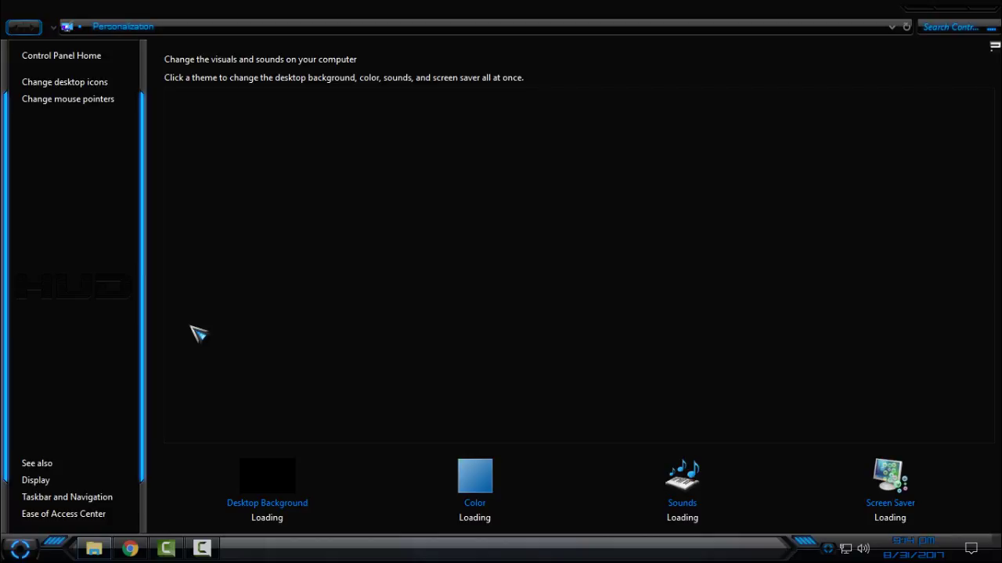
scroll(199, 332, down, 1)
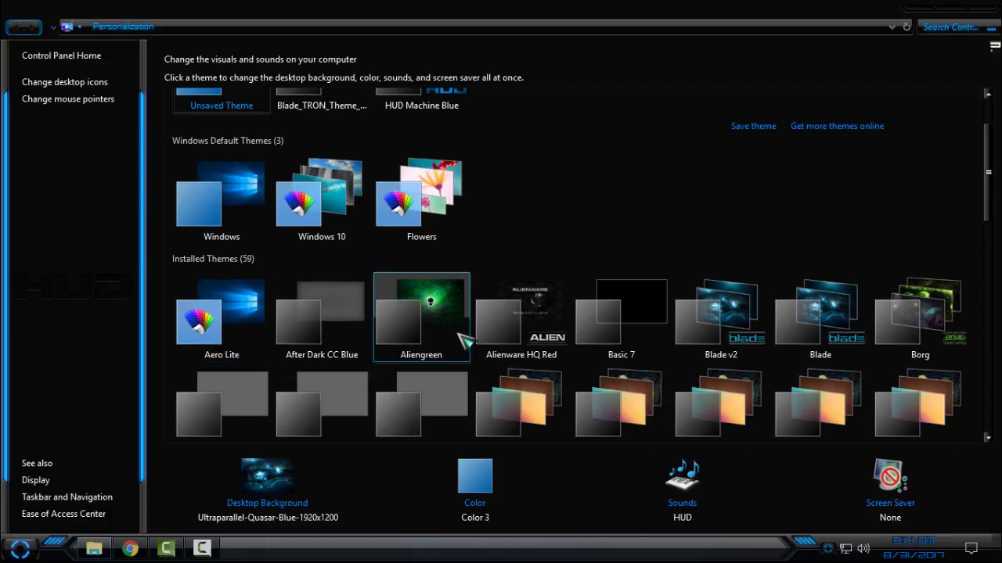
scroll(548, 337, down, 3)
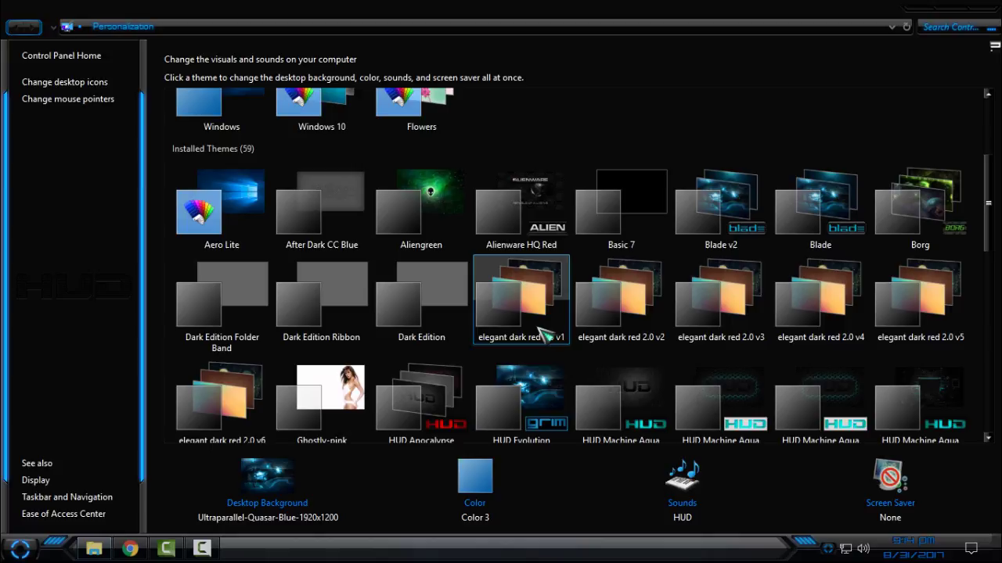
scroll(545, 335, down, 3)
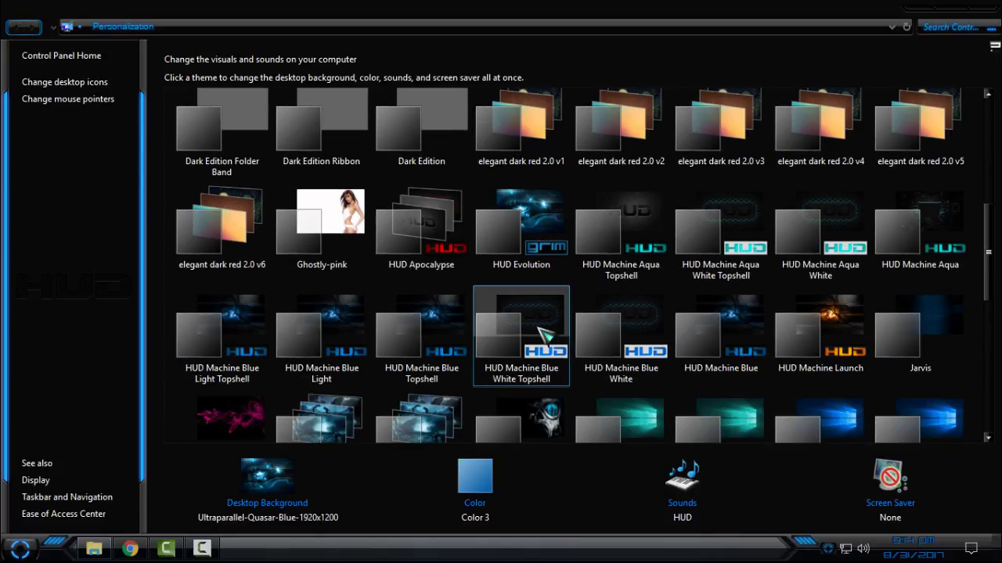
scroll(421, 368, down, 2)
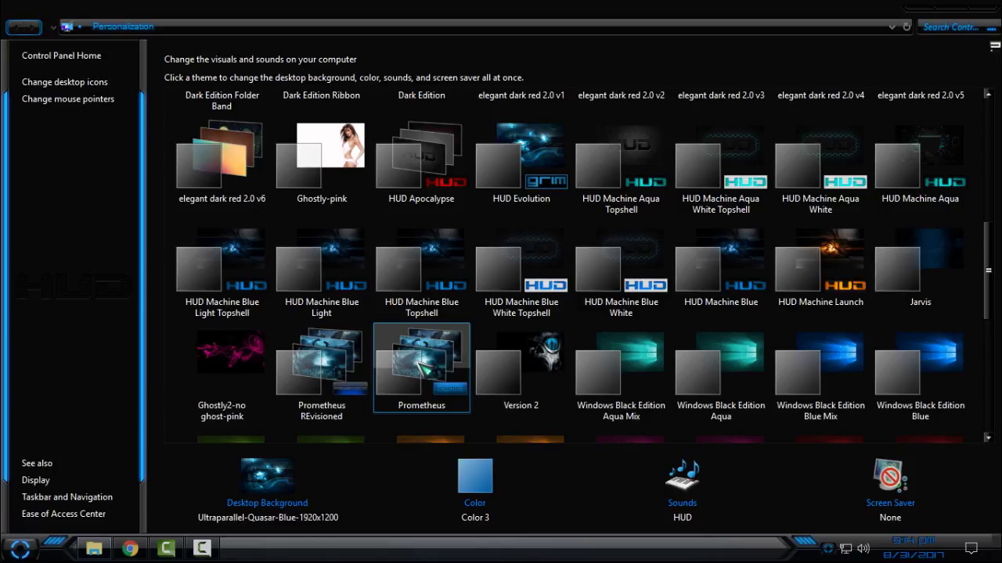
scroll(417, 363, down, 1)
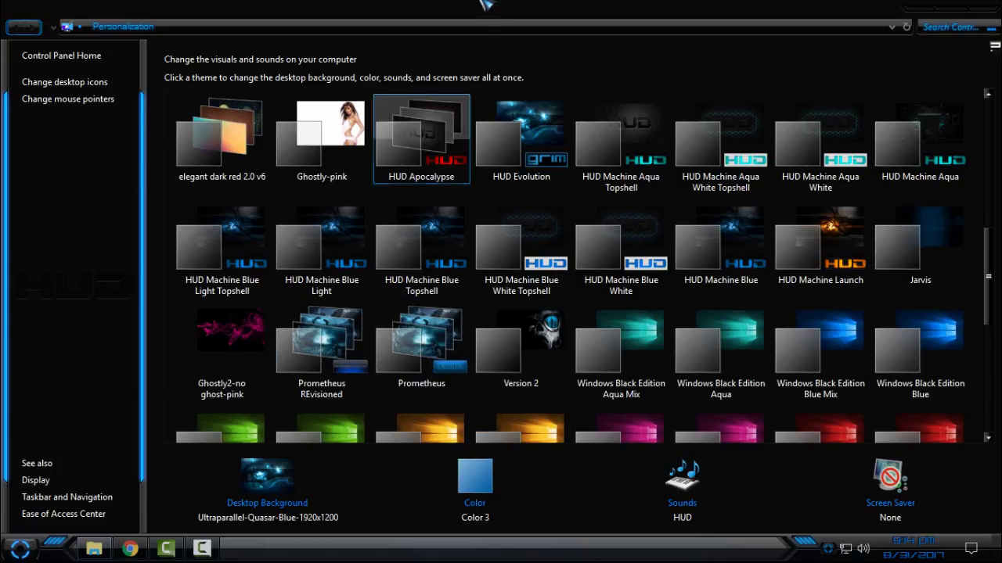
drag(498, 8, 460, 92)
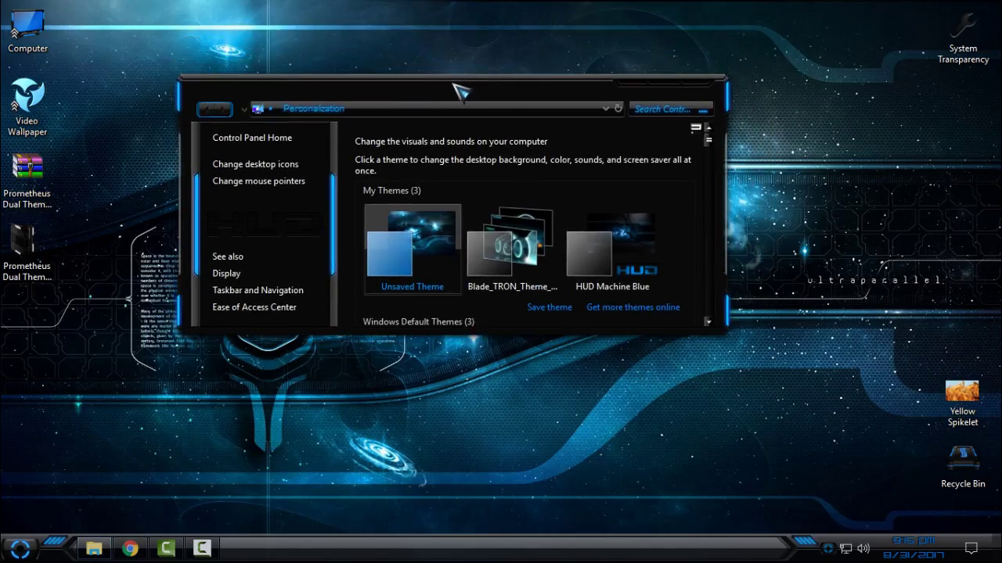
Close Personalization and go to Settings > Personalization > Themes from the desktop menu
click(695, 81)
right_click(429, 117)
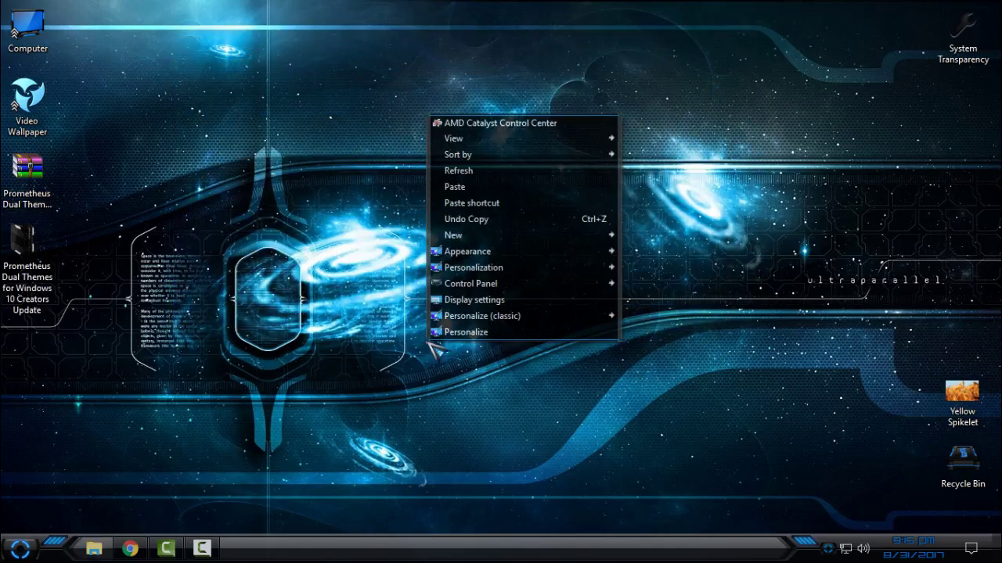
click(477, 335)
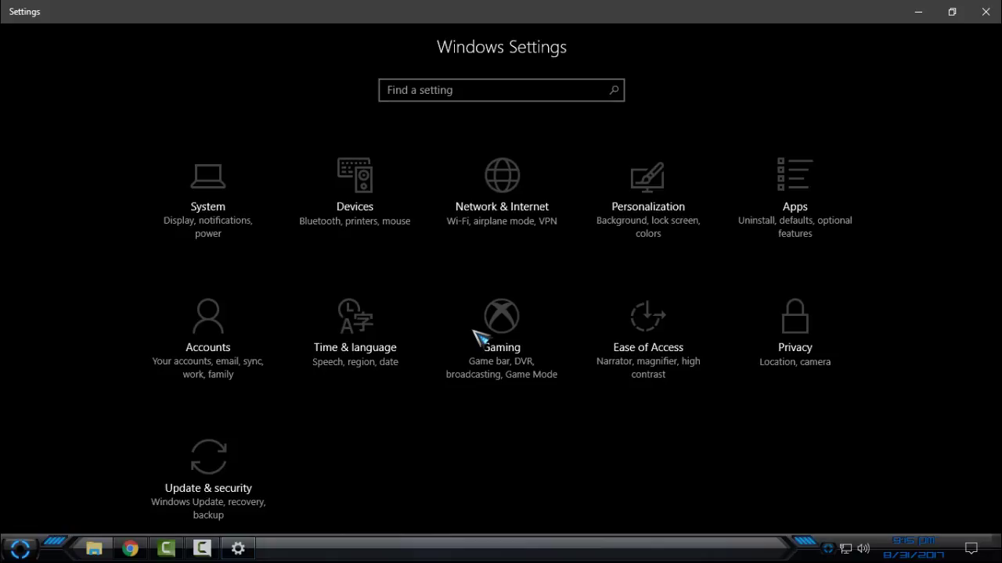
click(83, 271)
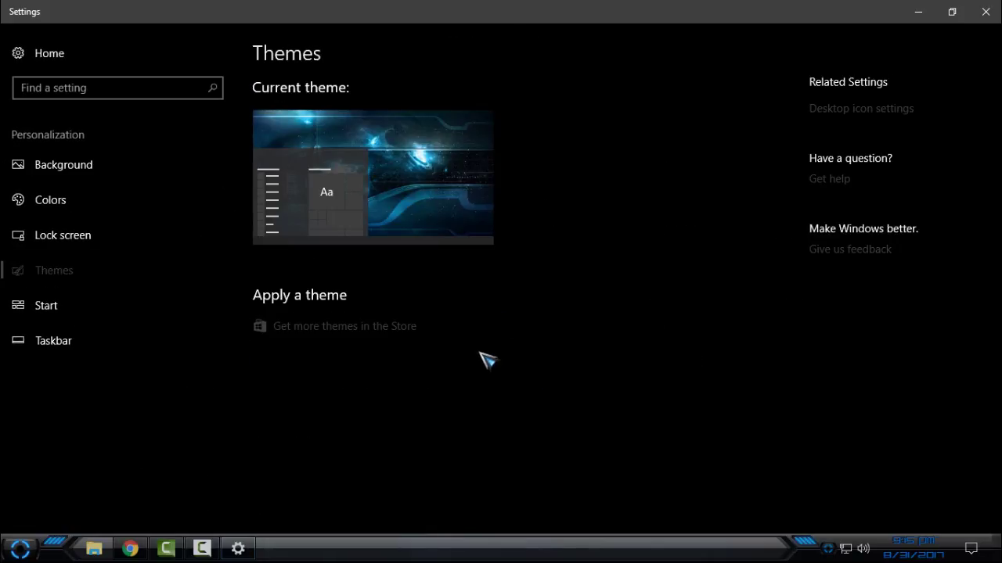
scroll(782, 339, down, 3)
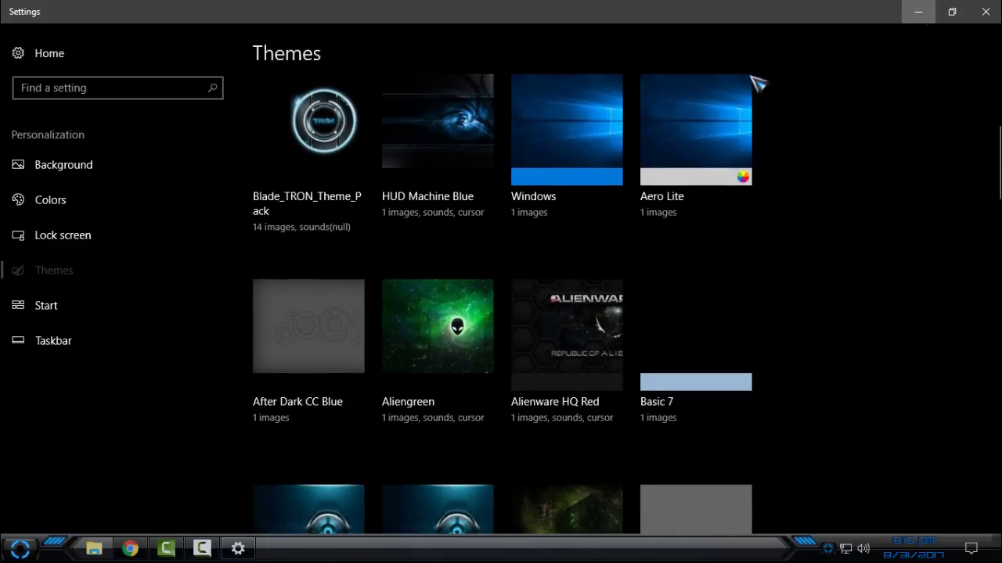
Check the desktop menu, then return to Settings and scroll down to the Prometheus themes
click(918, 11)
right_click(444, 207)
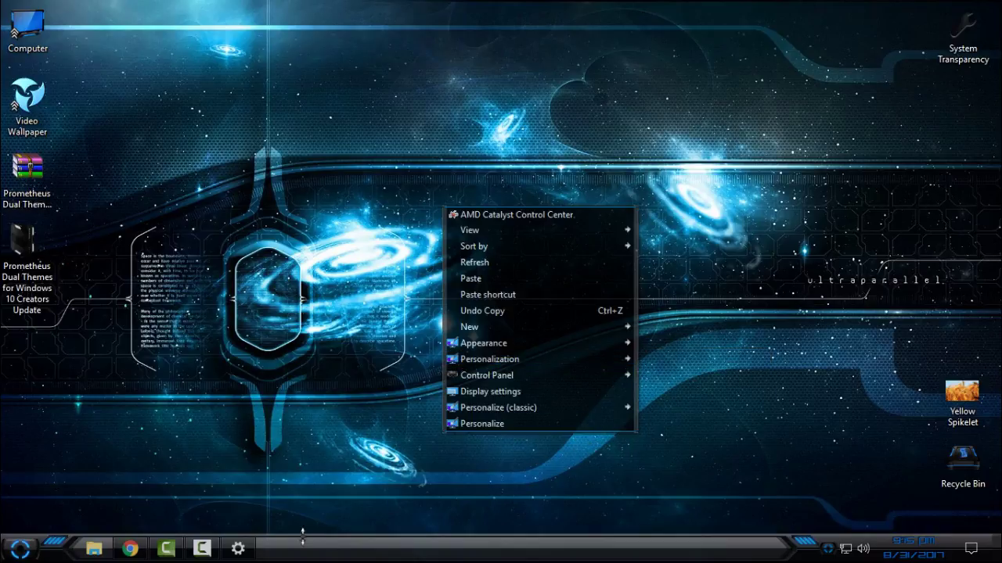
click(237, 548)
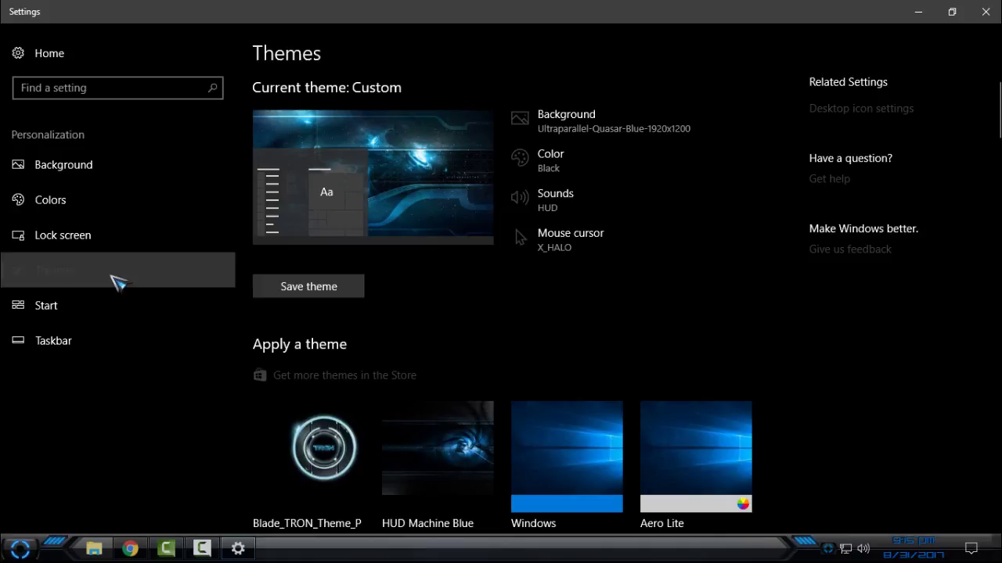
scroll(840, 351, down, 20)
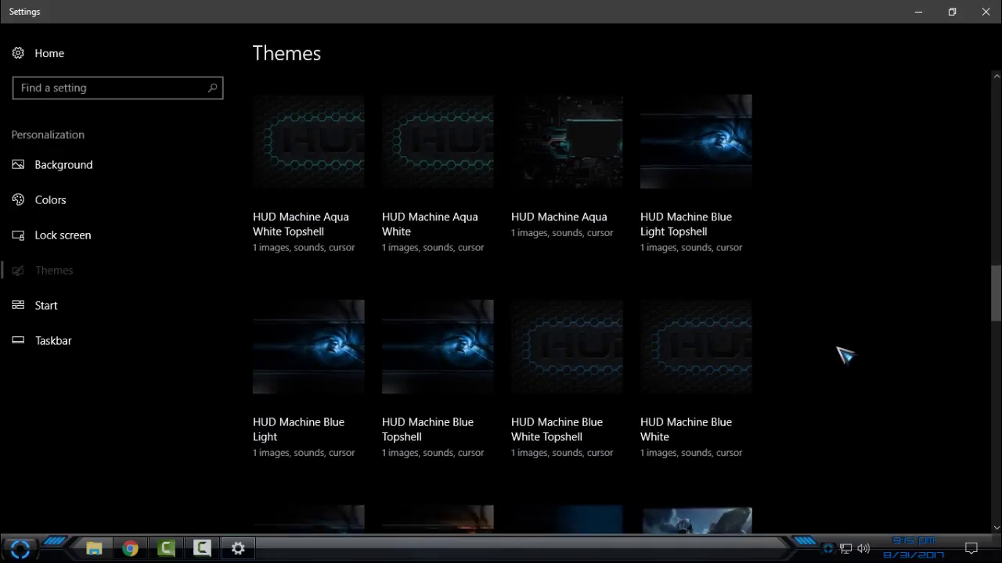
scroll(843, 354, down, 5)
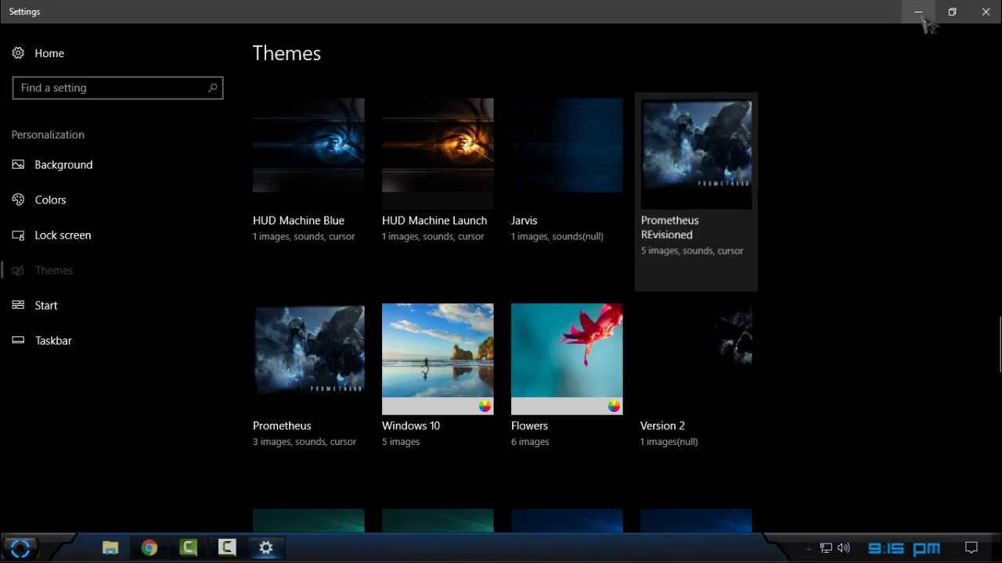
Minimize Settings, refresh the desktop, and check the themed Start menu before closing it
click(921, 13)
right_click(406, 182)
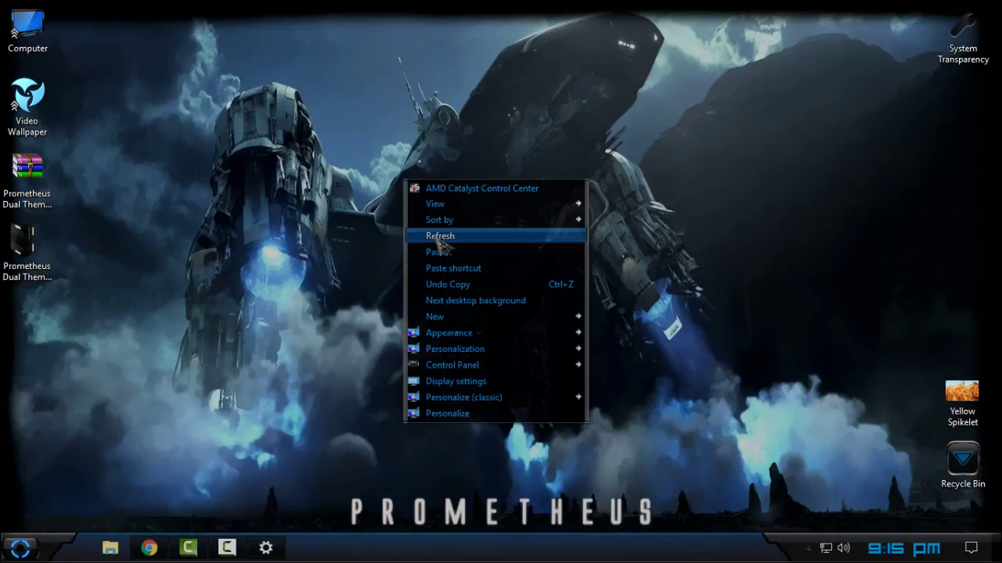
right_click(353, 114)
click(413, 171)
click(20, 547)
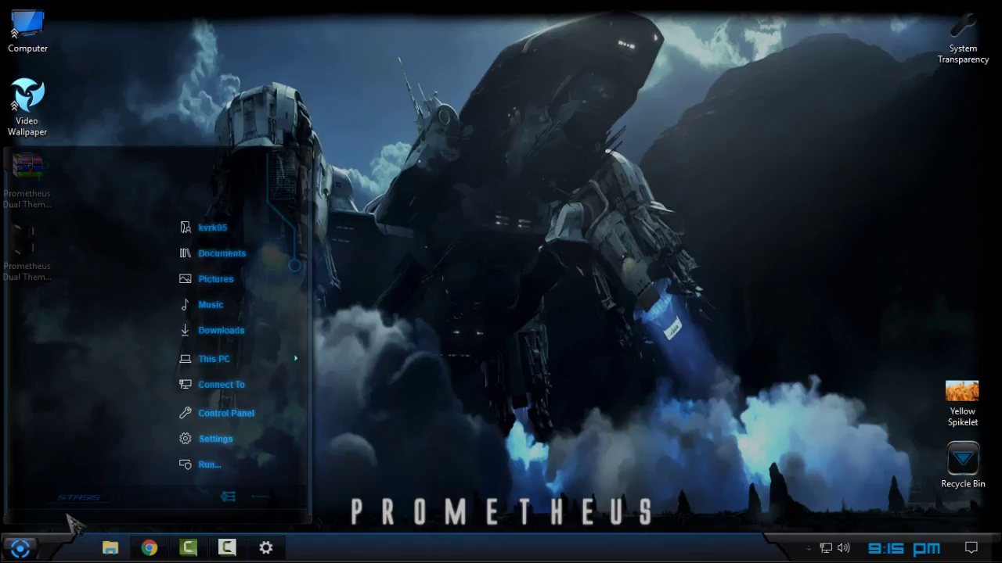
key(Escape)
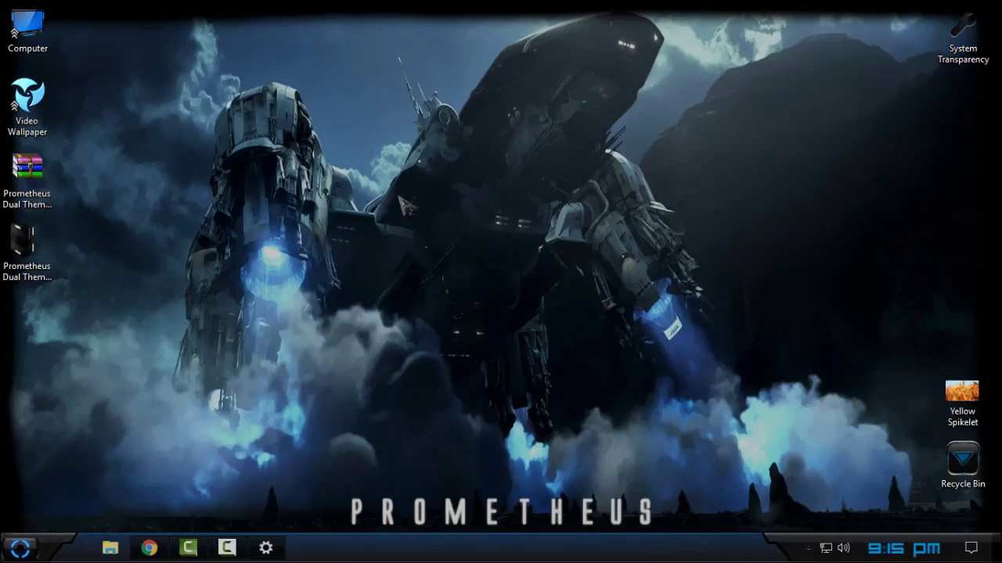
Open the System Transparency Setup and Info dialog from its notification-area icon
click(961, 61)
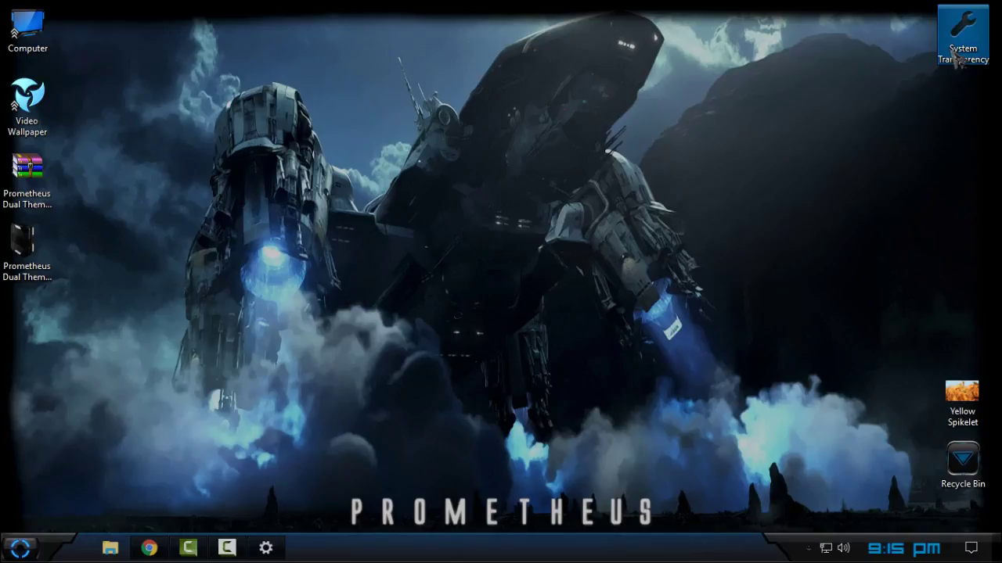
click(815, 546)
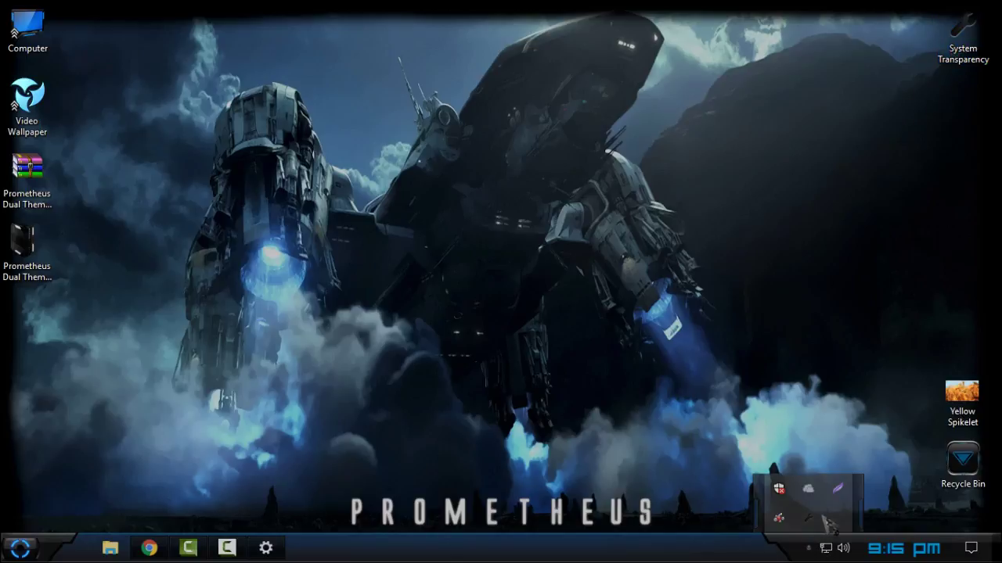
right_click(809, 518)
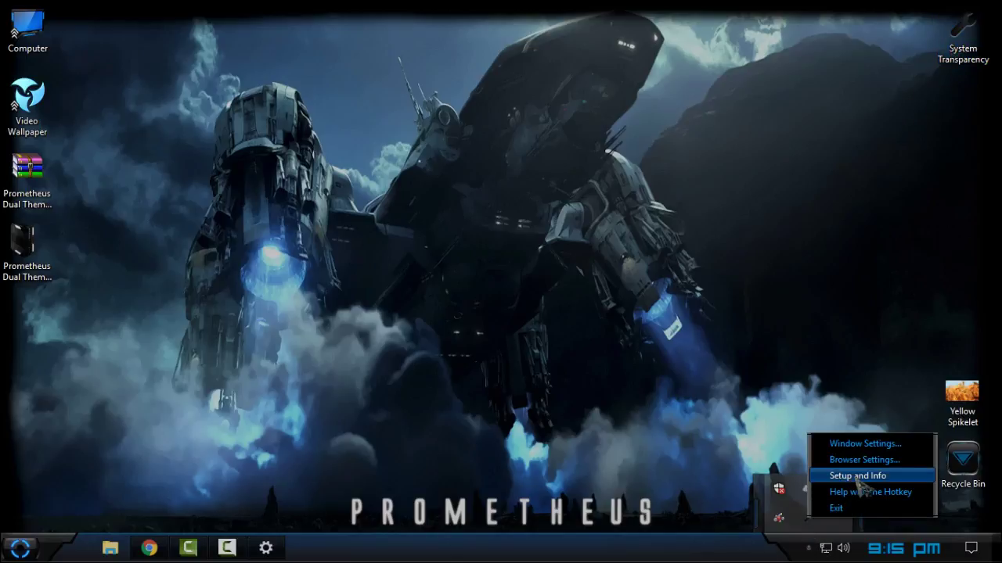
click(892, 477)
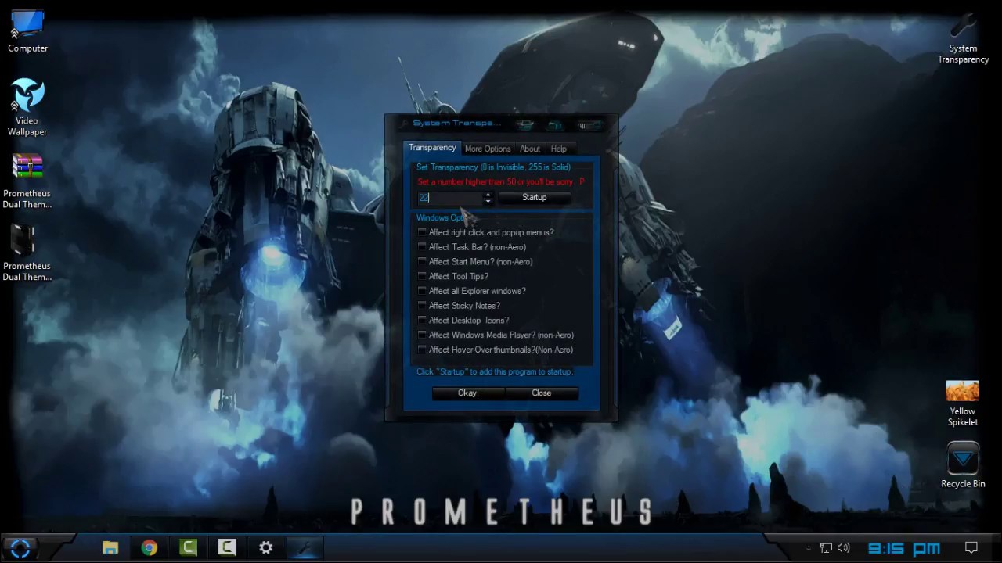
Tick Affect Task Bar, Affect Start Menu and Affect all Explorer windows, then save
click(436, 247)
click(432, 262)
click(429, 293)
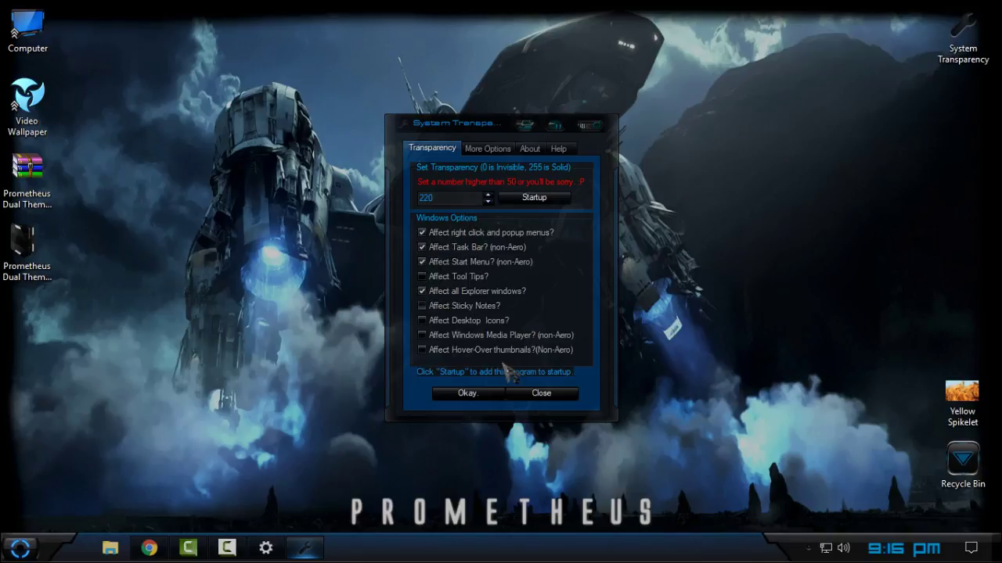
click(478, 395)
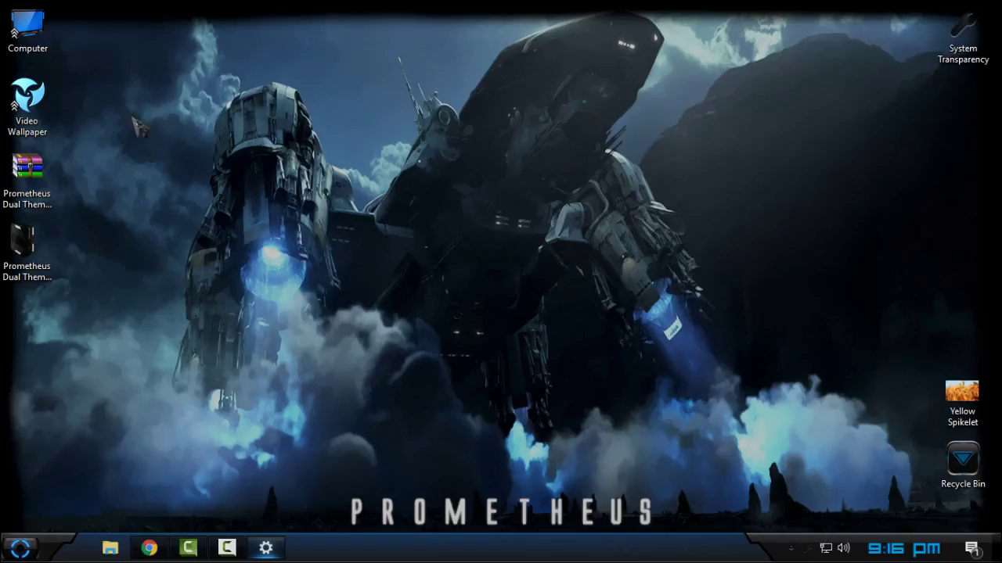
Check the transparent This PC window maximized, restored and enlarged, then close it and open Start
double_click(32, 29)
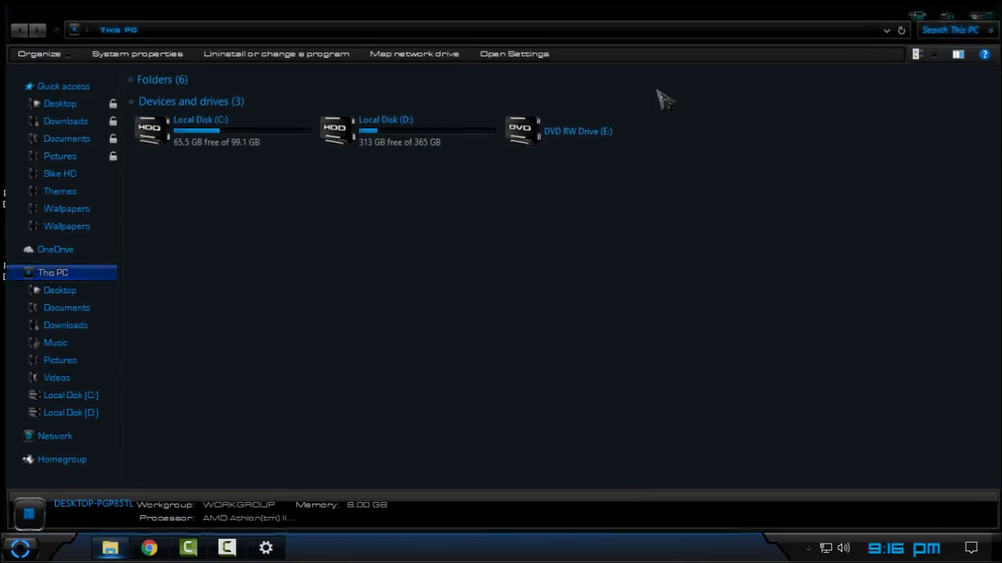
click(661, 88)
drag(583, 9, 665, 39)
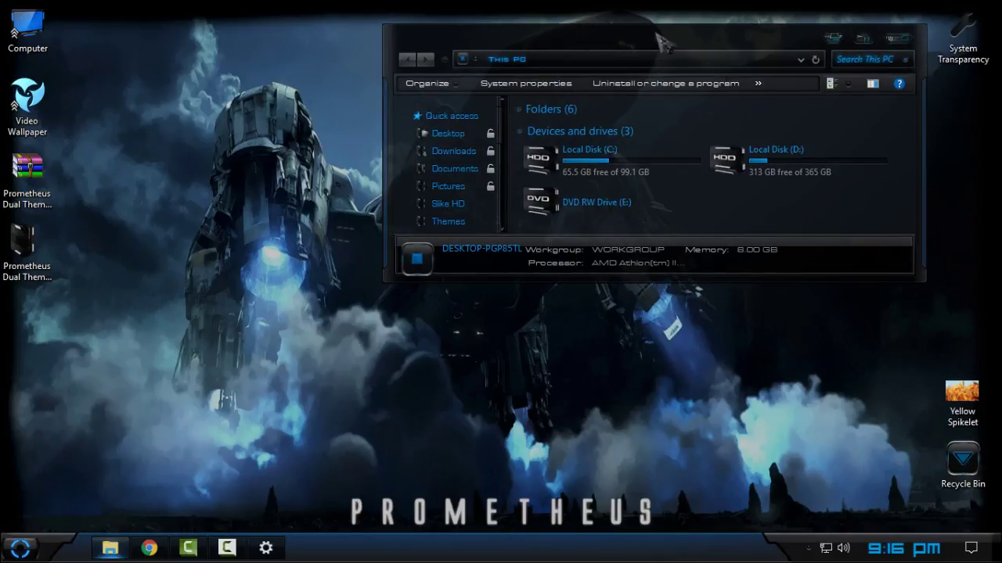
drag(389, 280, 114, 436)
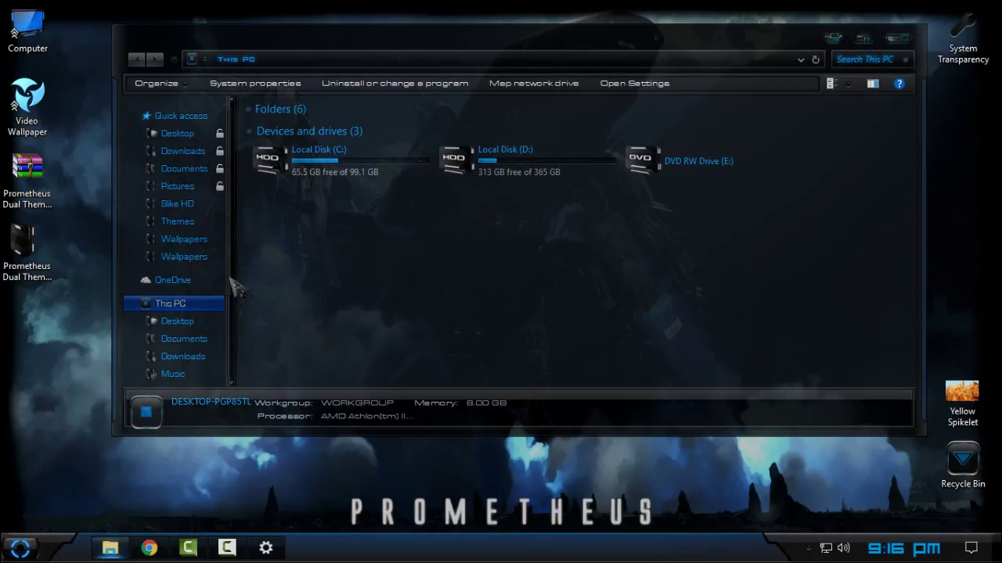
click(898, 38)
key(super)
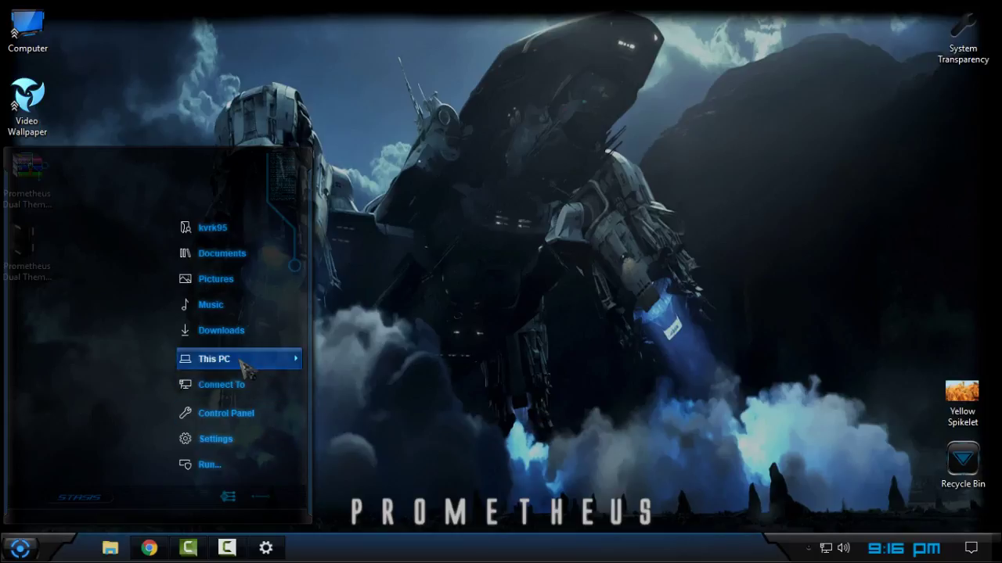
Open This PC's Properties from Start, then maximize, restore and re-maximize the System window
right_click(281, 359)
click(296, 347)
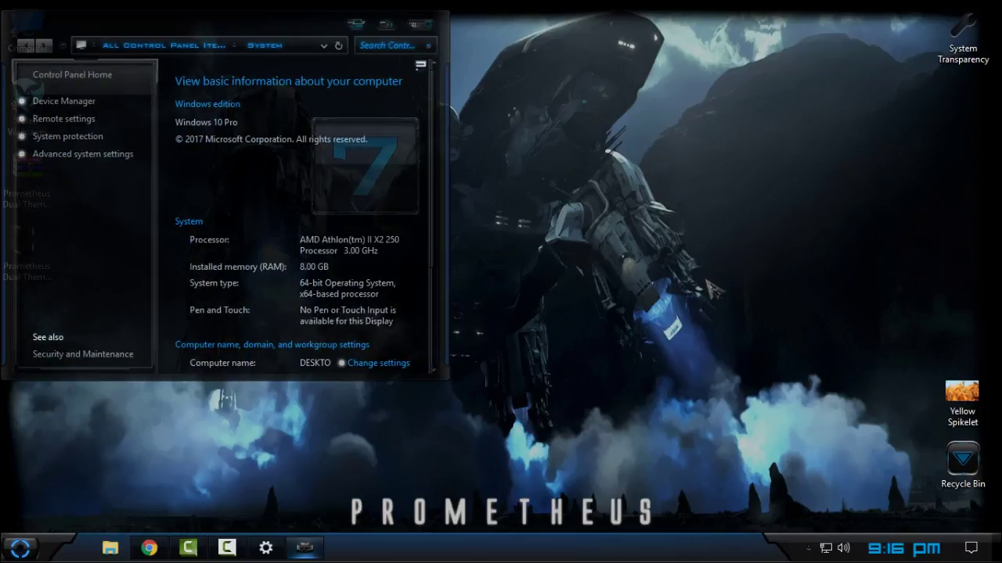
click(387, 26)
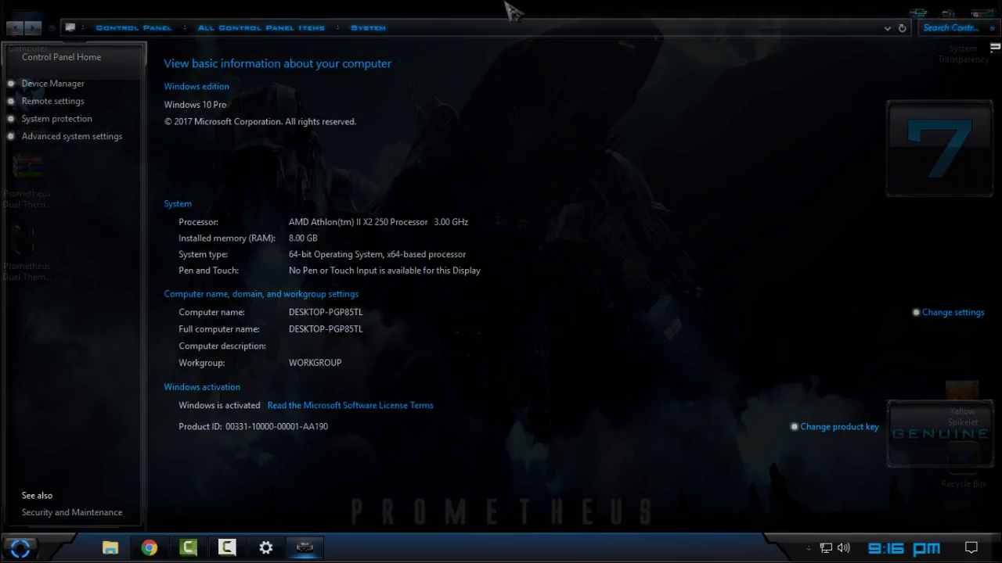
drag(512, 10, 497, 51)
click(651, 48)
Close the System window and advance the desktop to the next background
click(988, 21)
right_click(286, 201)
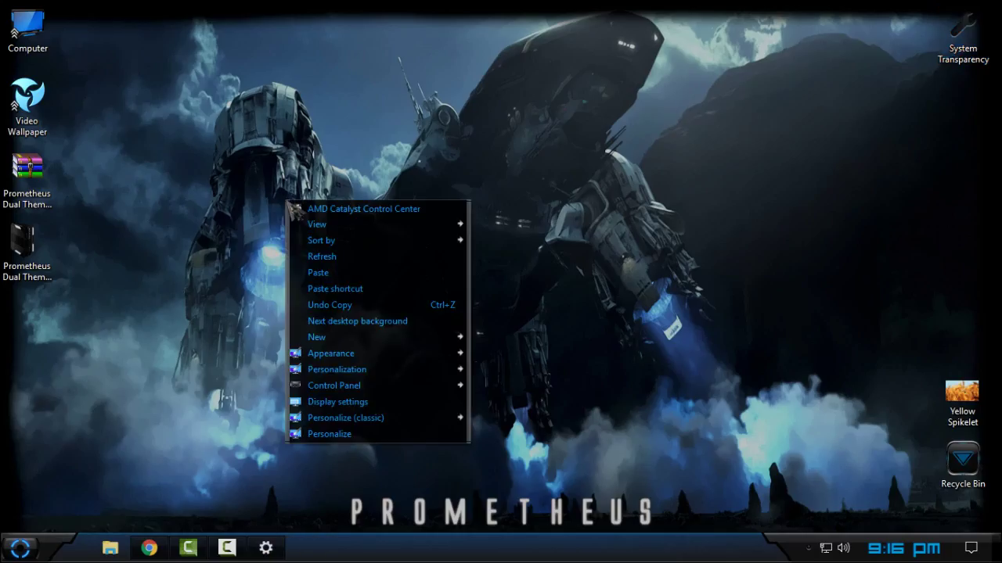
click(354, 329)
Advance through five more Prometheus wallpapers with Next desktop background
right_click(321, 140)
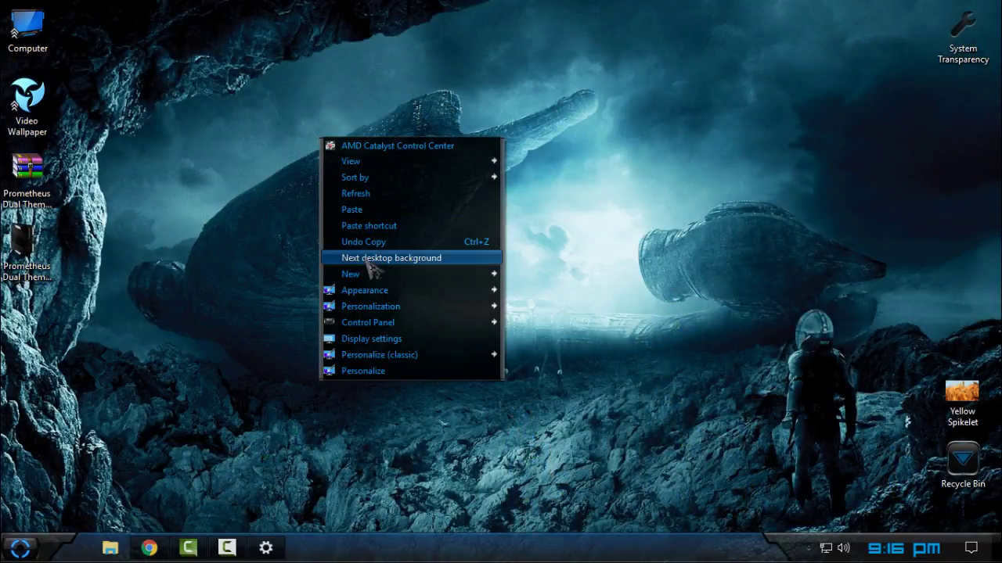
click(368, 258)
right_click(341, 116)
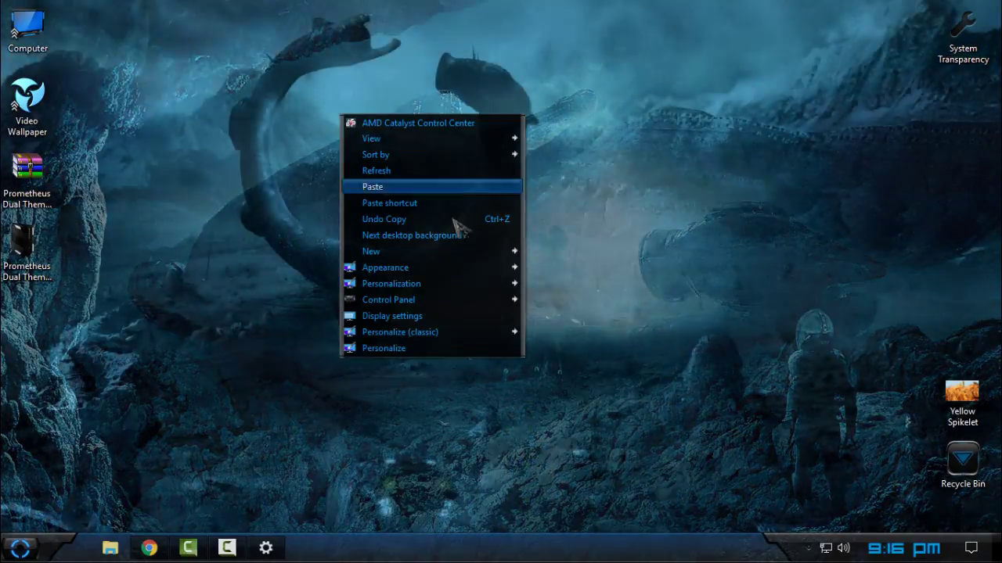
click(461, 236)
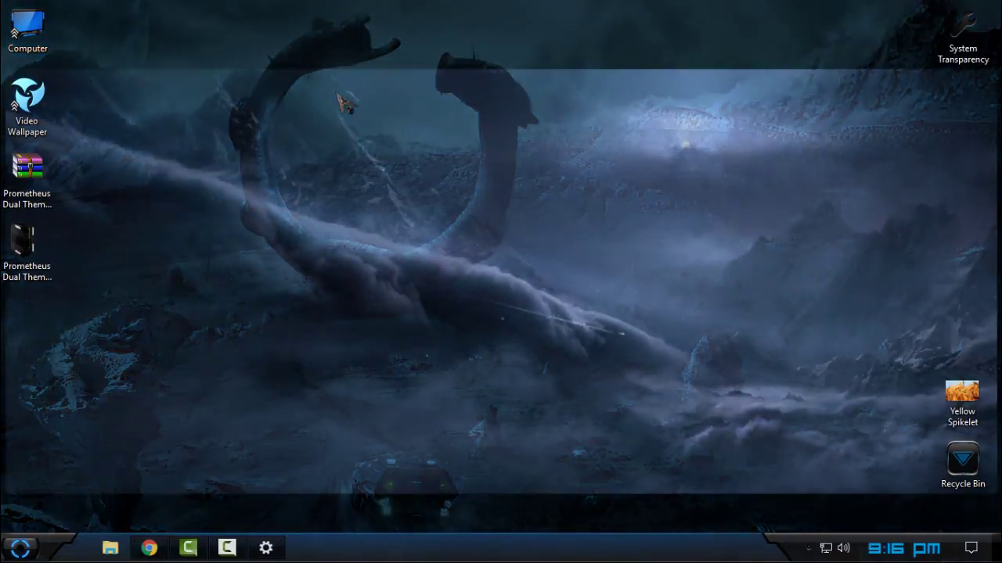
right_click(340, 95)
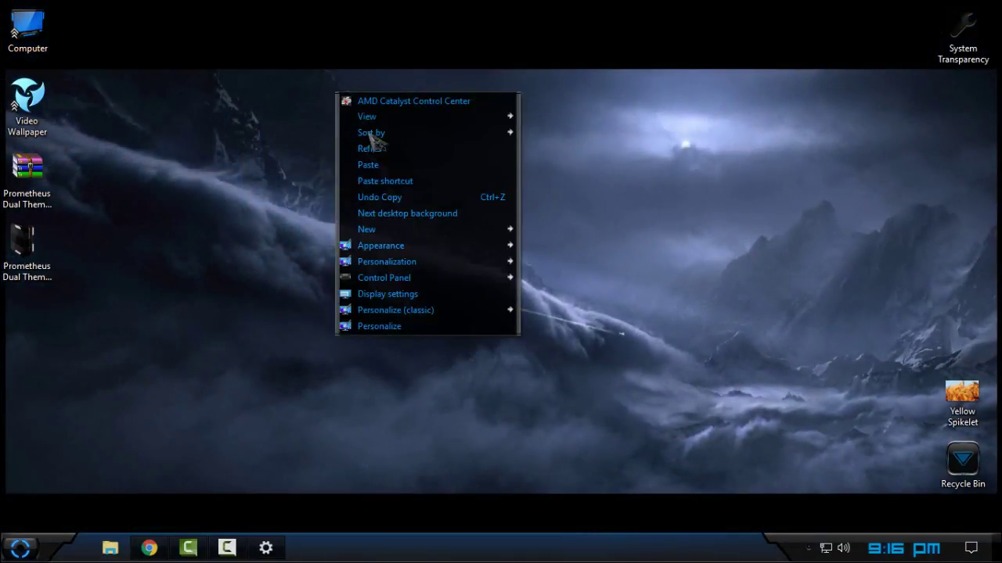
click(396, 214)
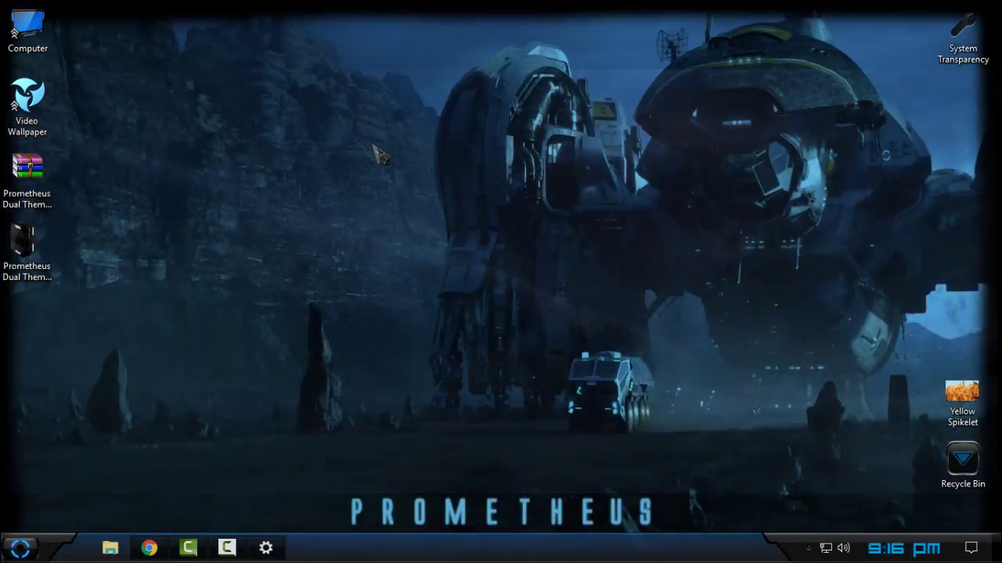
right_click(373, 145)
click(438, 264)
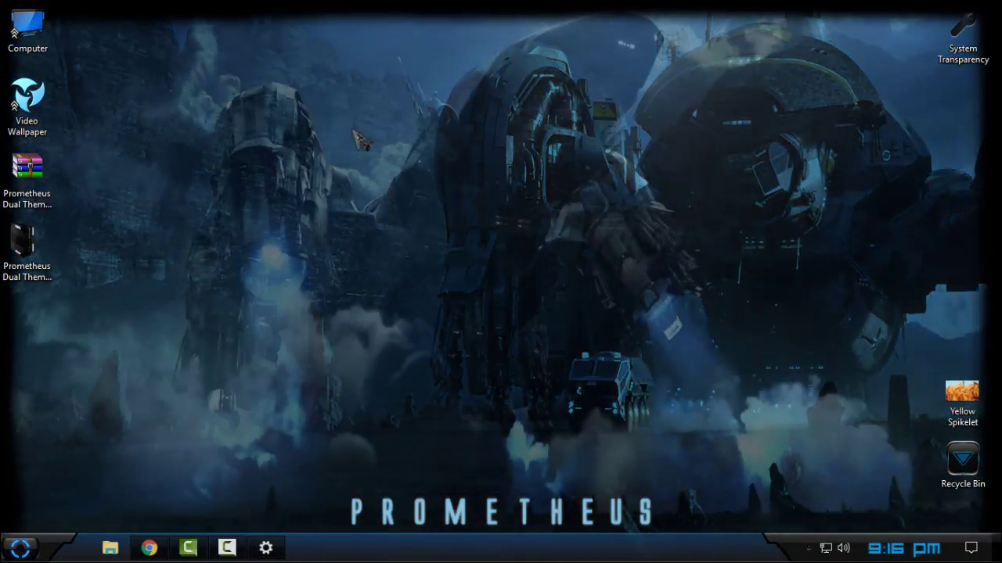
right_click(355, 130)
click(438, 249)
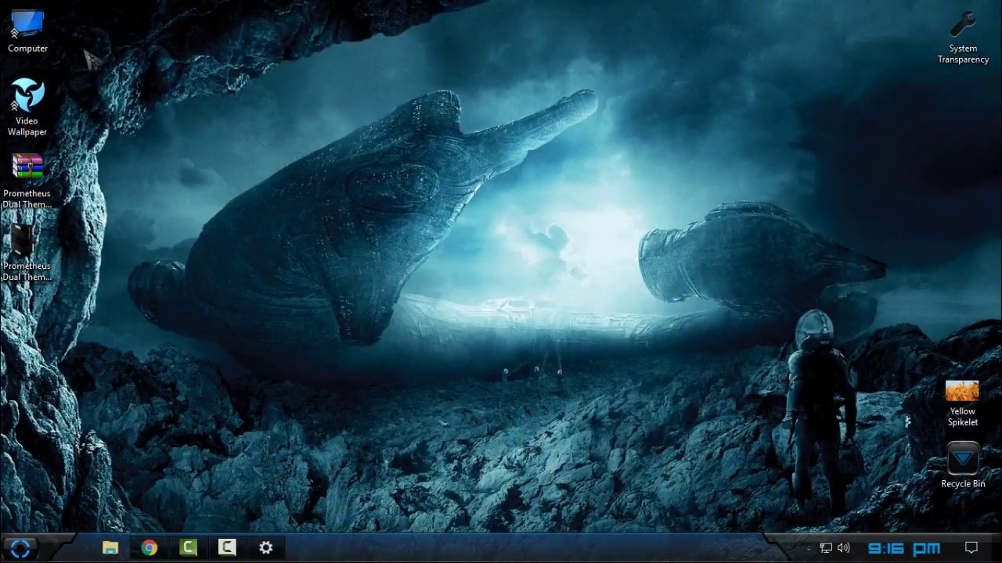
Open This PC from the desktop, nudge it lower, and close it
double_click(27, 30)
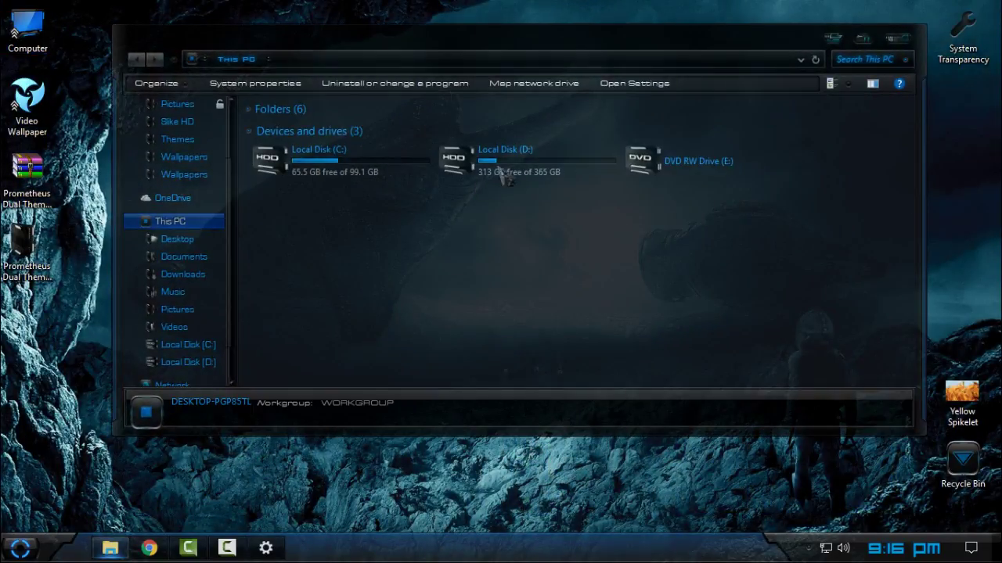
drag(699, 43, 717, 86)
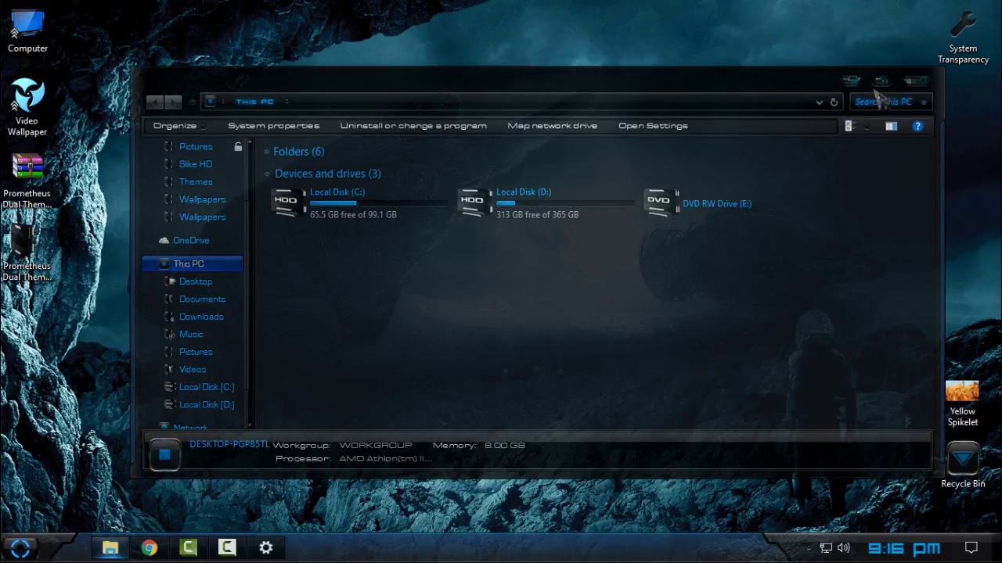
click(914, 81)
Dismiss the desktop menu and bring back the Settings Themes page showing Prometheus
right_click(464, 366)
click(379, 431)
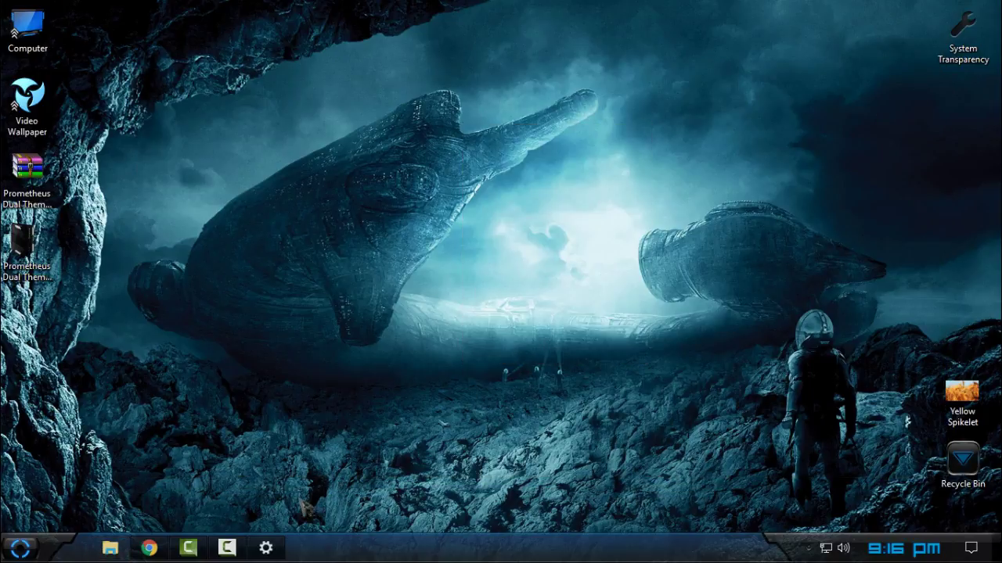
click(280, 548)
scroll(230, 358, down, 2)
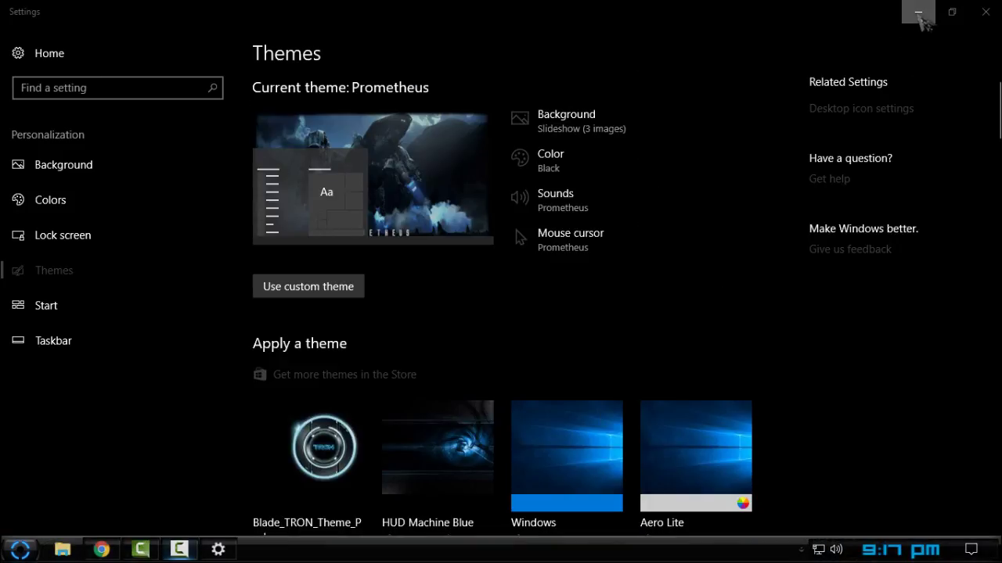
Minimize Settings, refresh the desktop, and open the Start menu
click(918, 12)
right_click(373, 221)
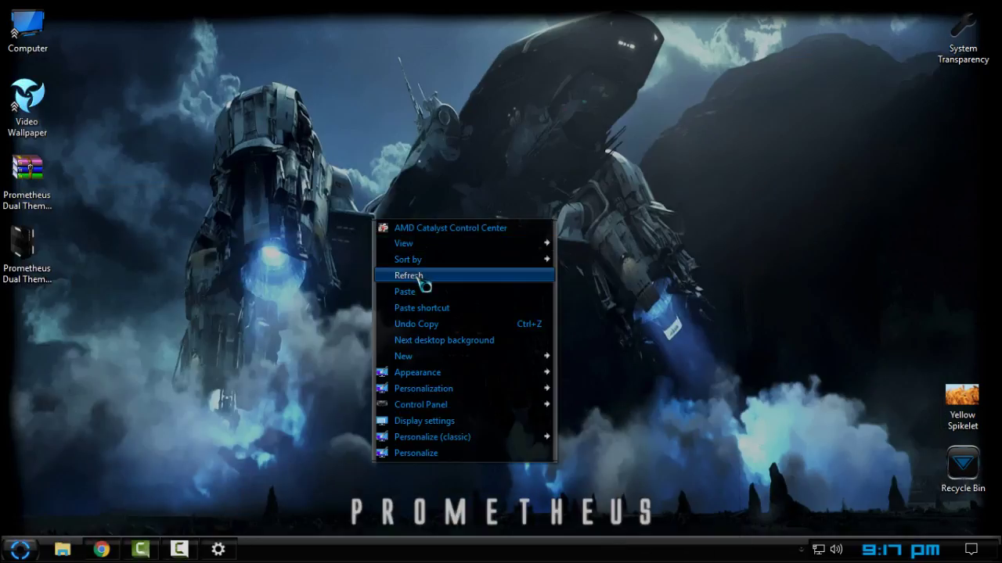
click(422, 278)
key(super)
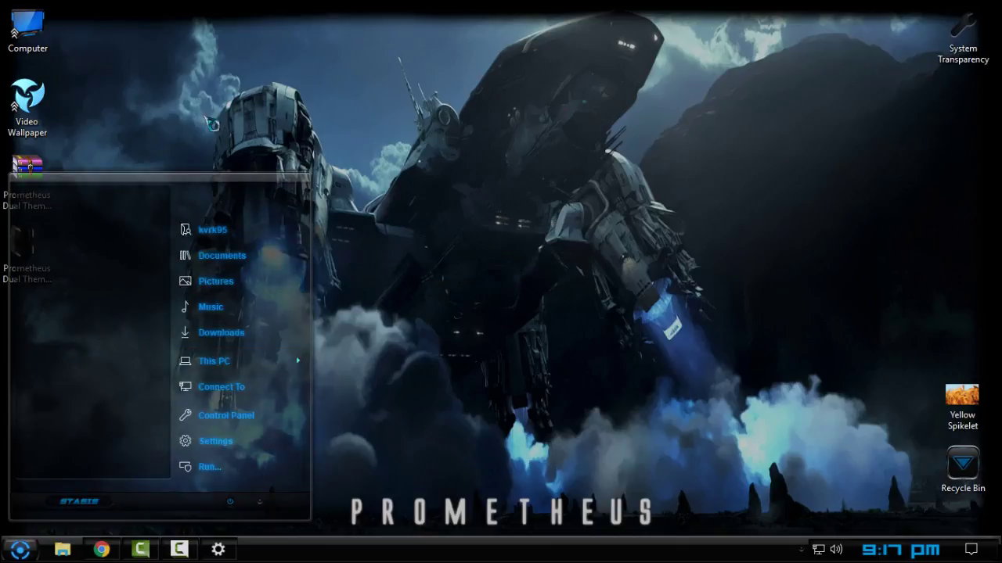
Open This PC, move its window up to the right, and close it
double_click(52, 42)
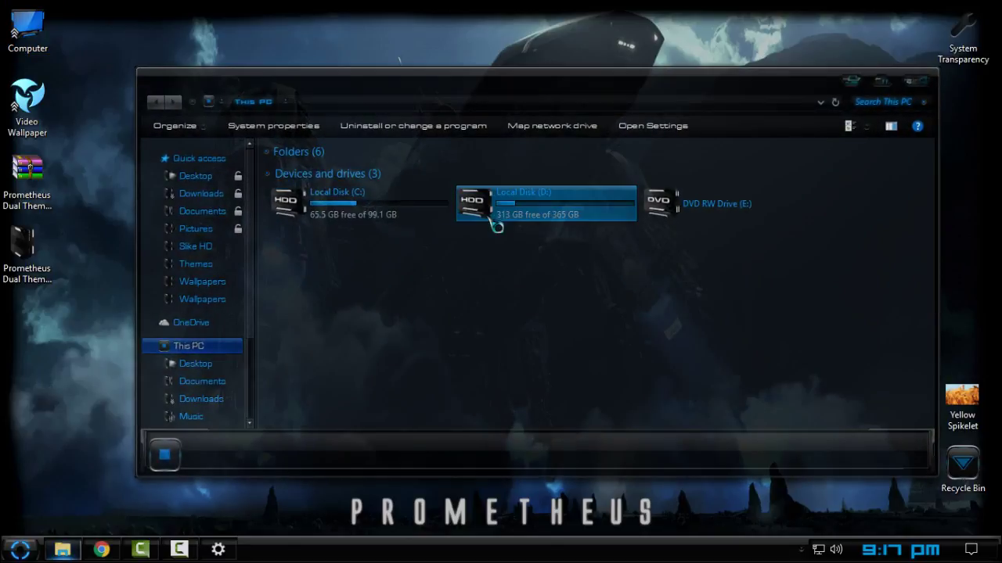
drag(320, 246, 797, 274)
drag(806, 89, 979, 73)
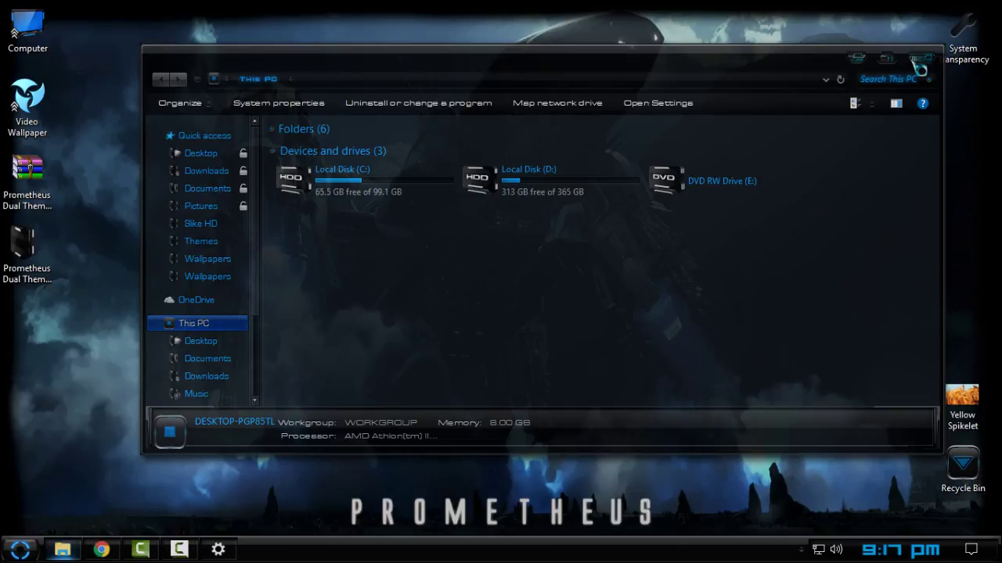
click(920, 71)
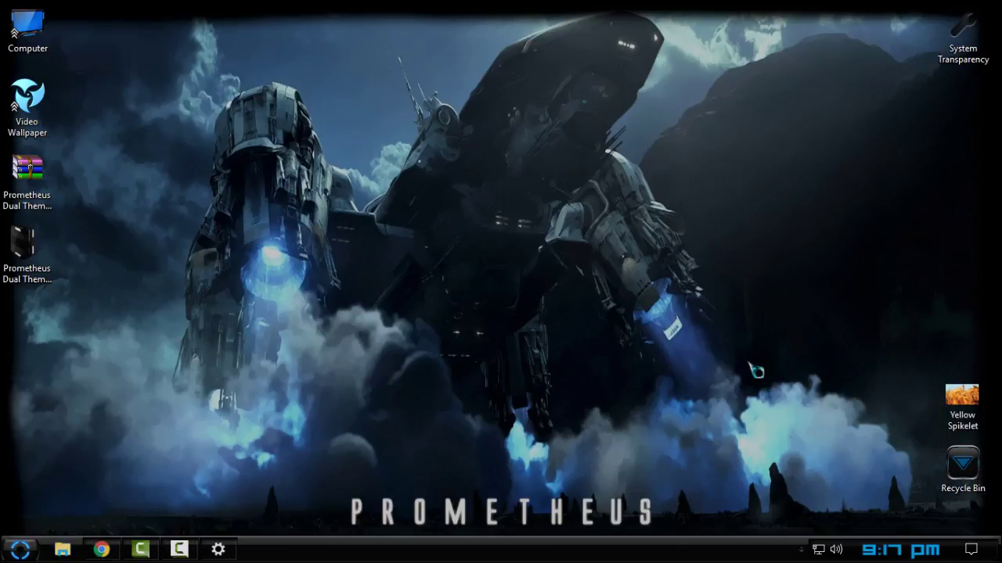
Lower System Transparency's level from 220 to 200 via Setup and Info, then view the Start menu
click(802, 551)
right_click(811, 527)
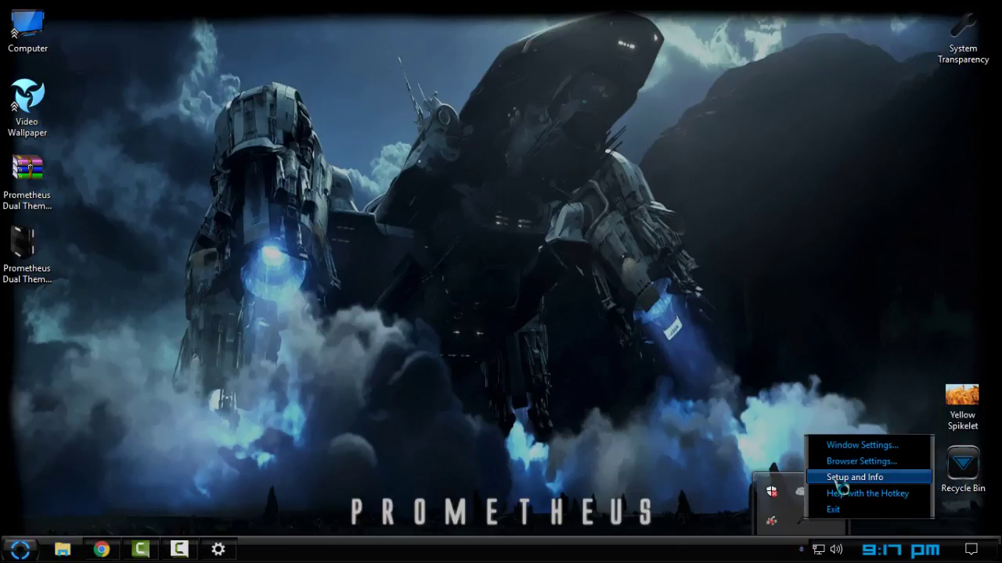
click(834, 475)
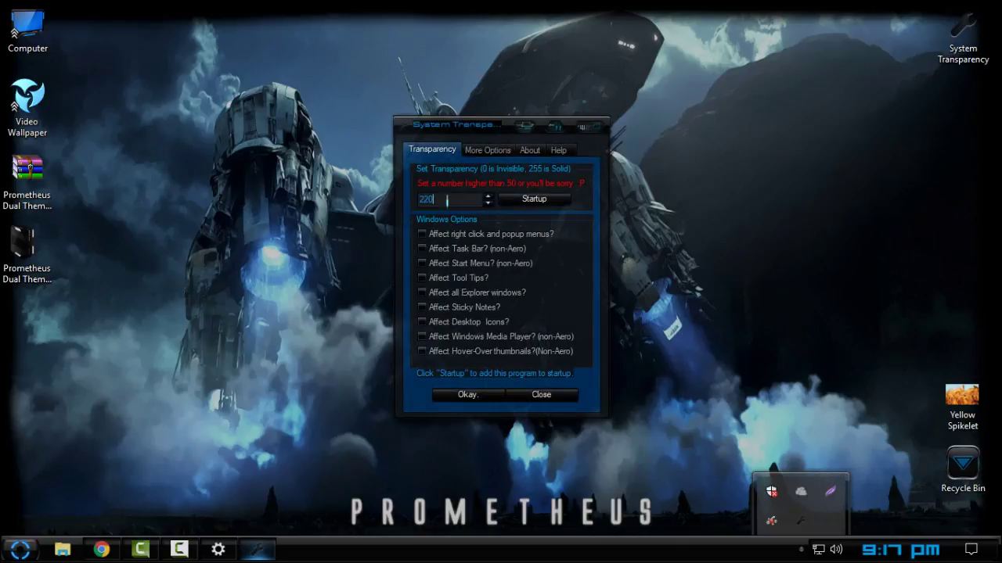
click(447, 199)
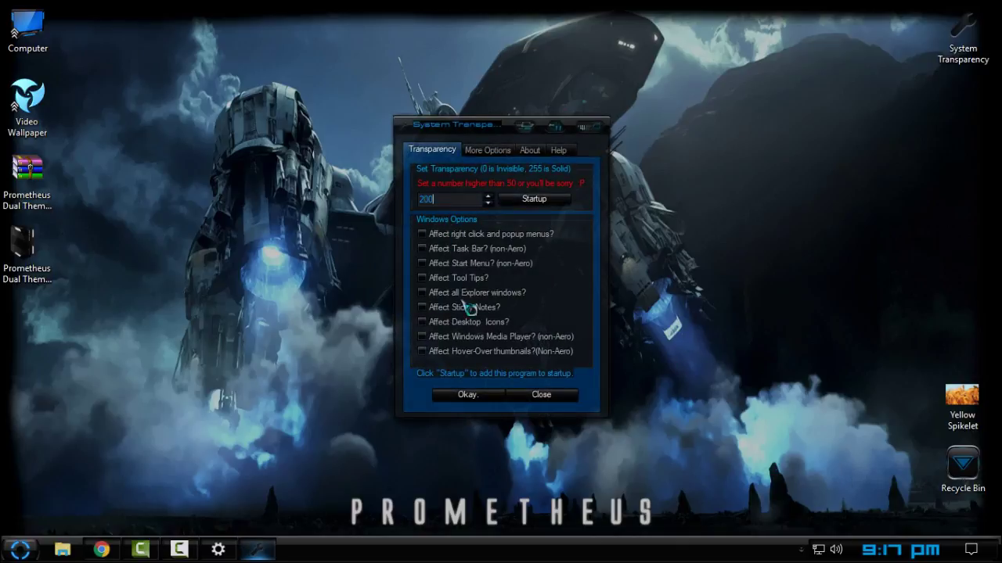
click(467, 395)
key(super)
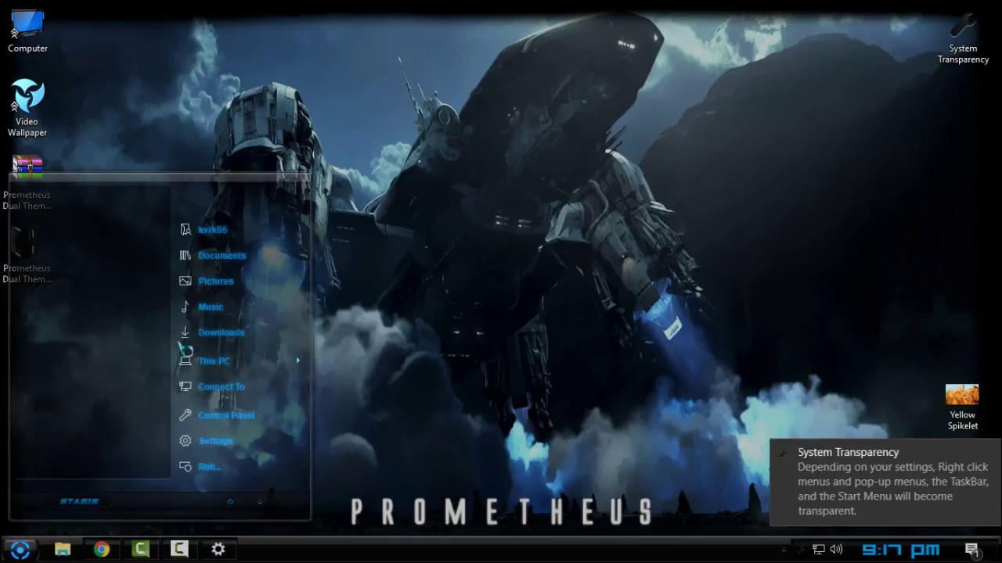
click(991, 454)
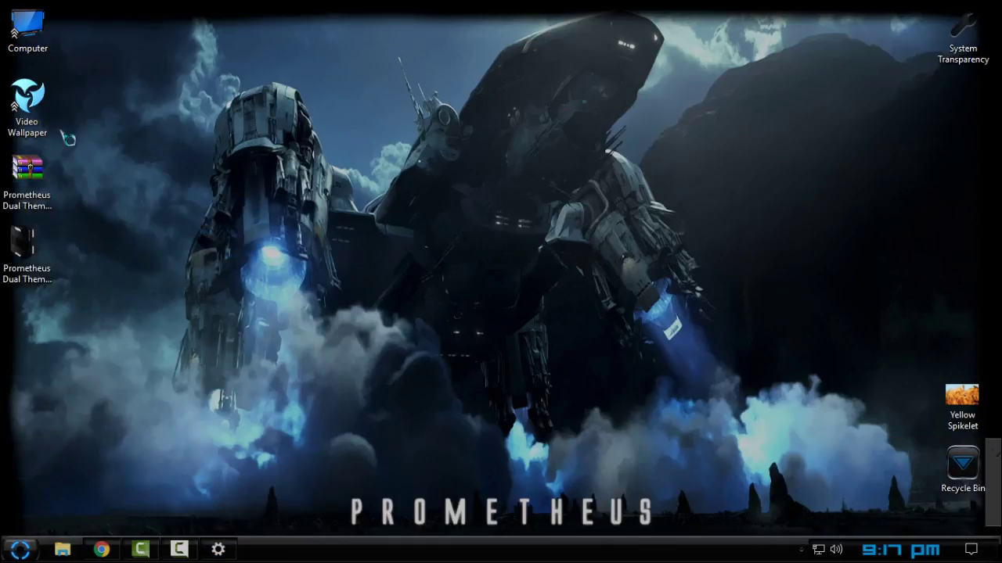
double_click(27, 28)
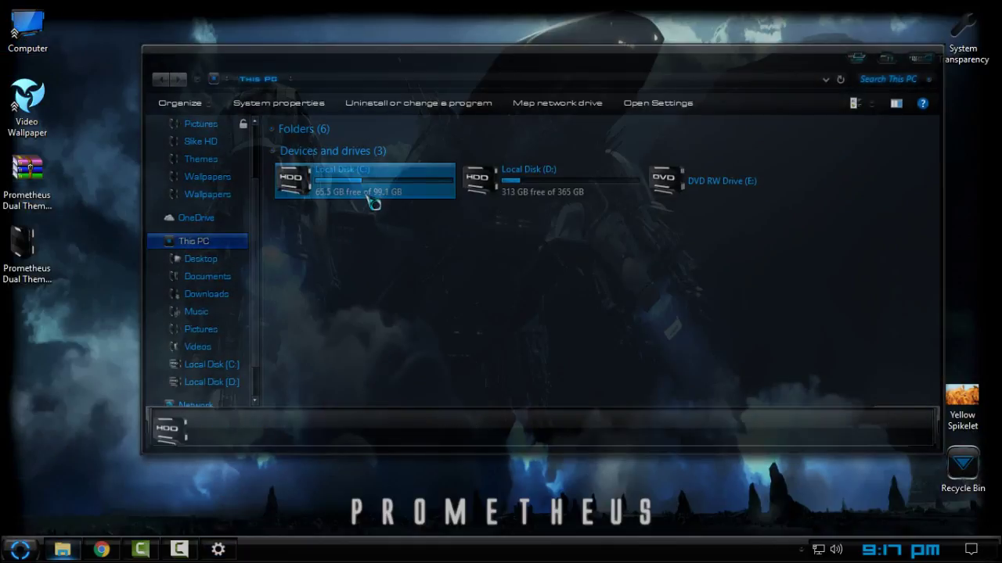
click(505, 193)
click(671, 270)
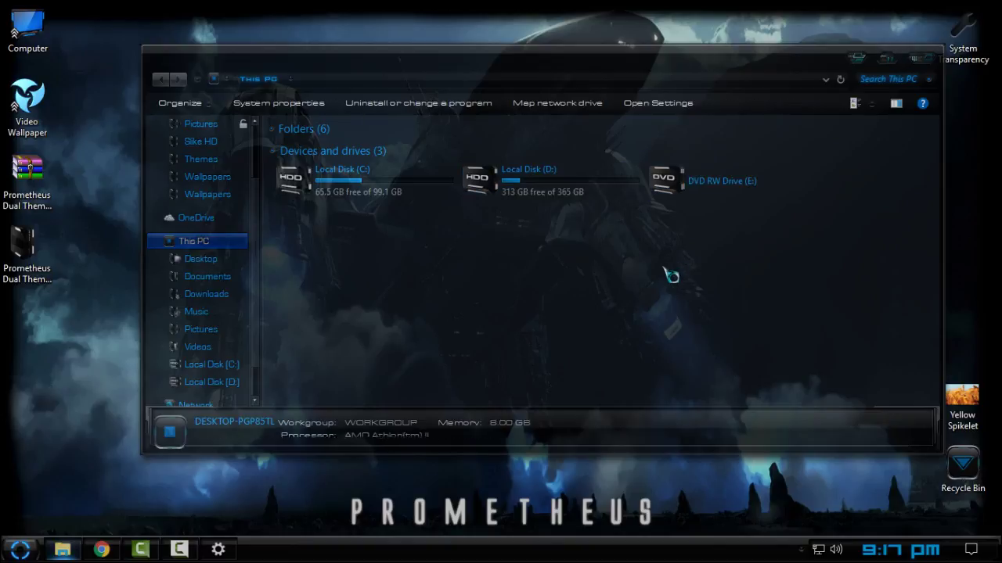
click(928, 69)
key(super)
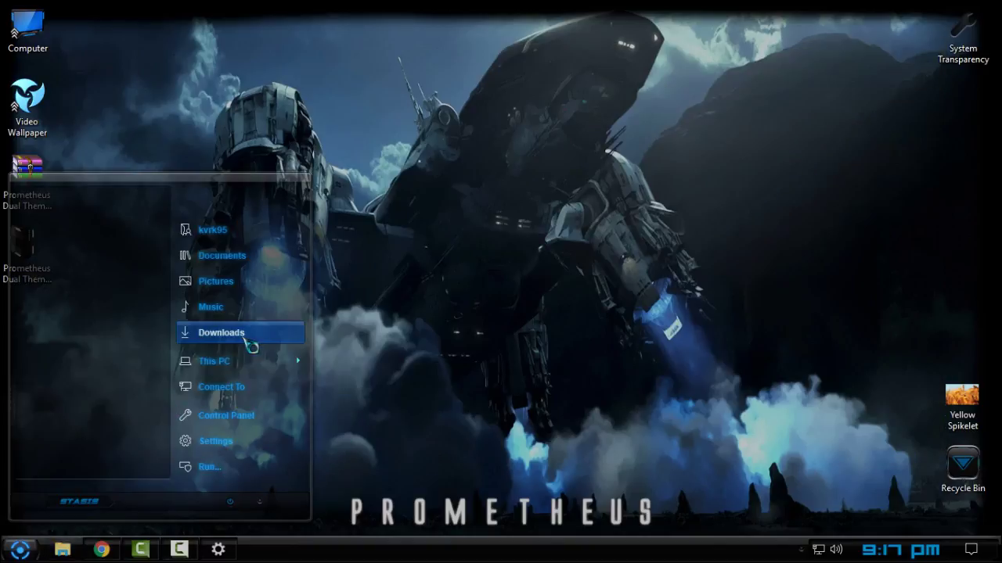
right_click(266, 361)
click(283, 346)
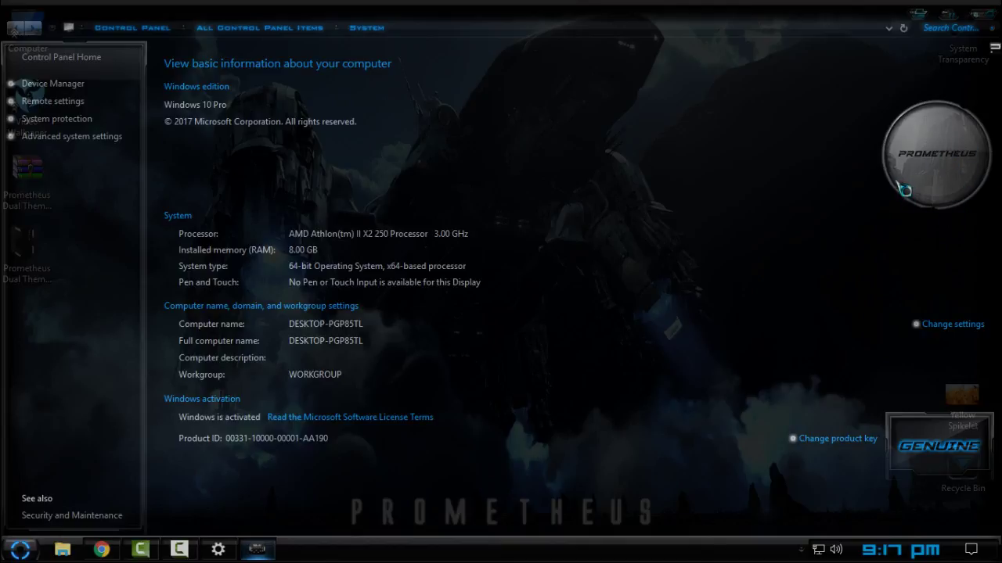
drag(422, 6, 458, 91)
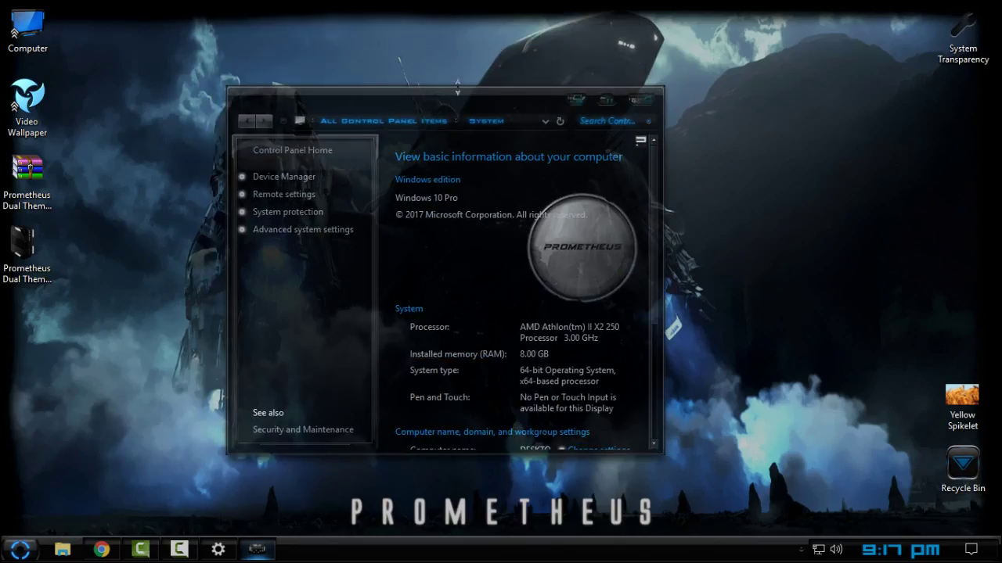
click(643, 105)
right_click(359, 136)
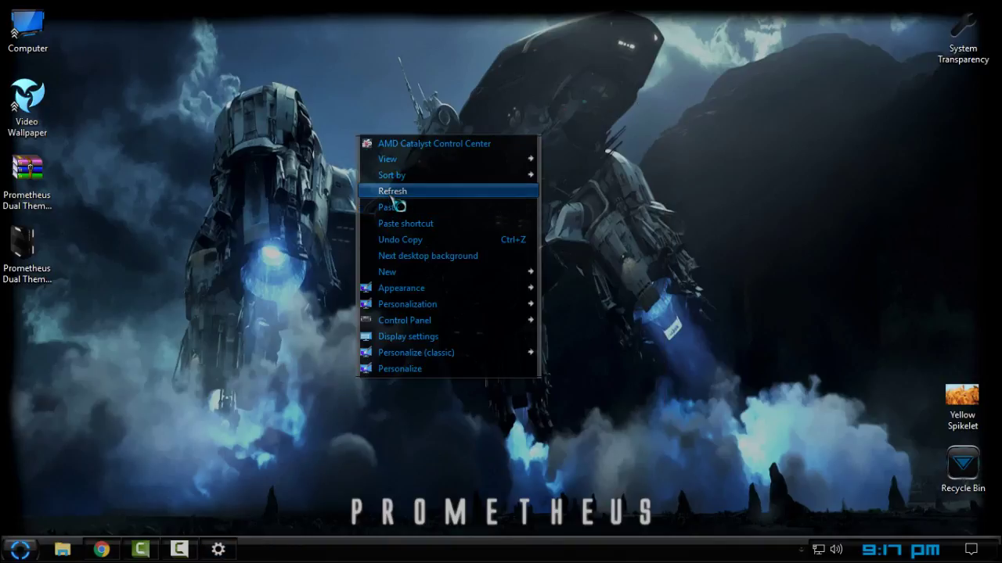
View Start's power options, then open This PC's Documents folder, select its files, and close it
key(super)
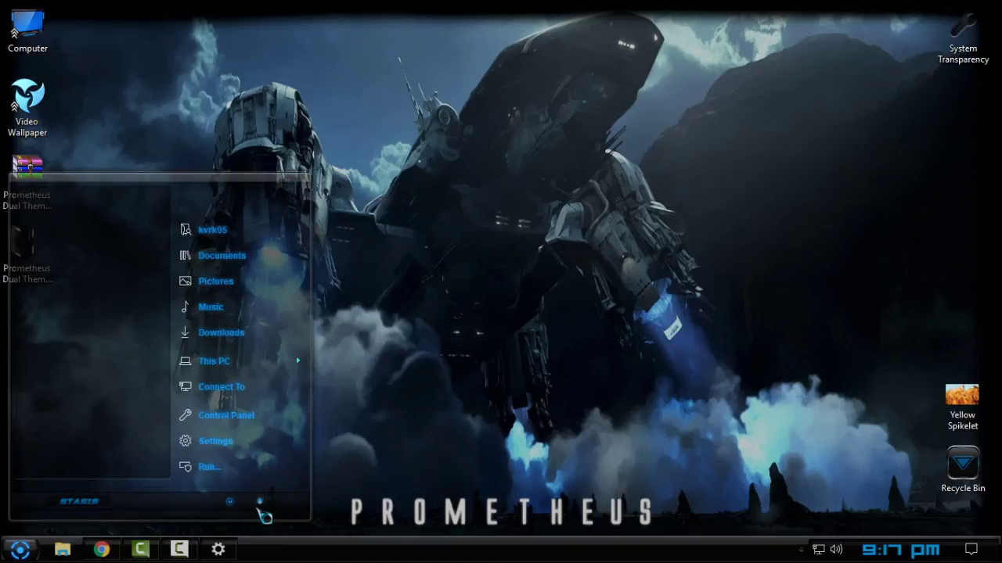
click(260, 502)
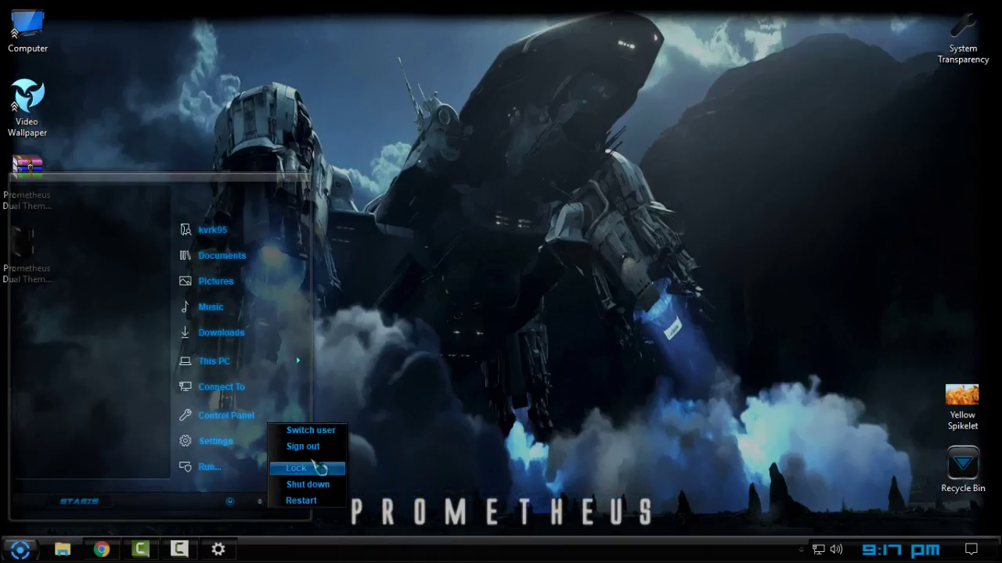
double_click(27, 29)
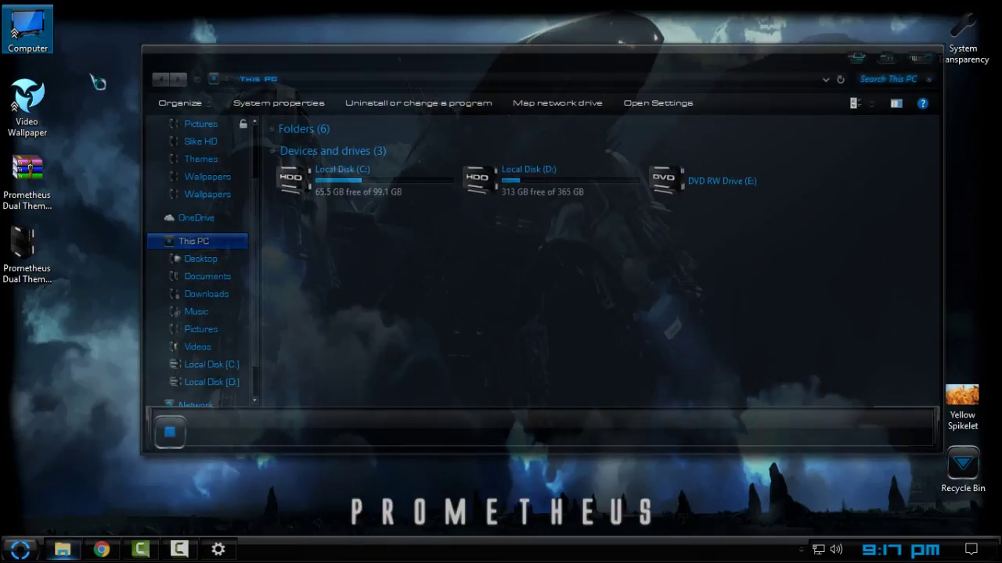
click(233, 279)
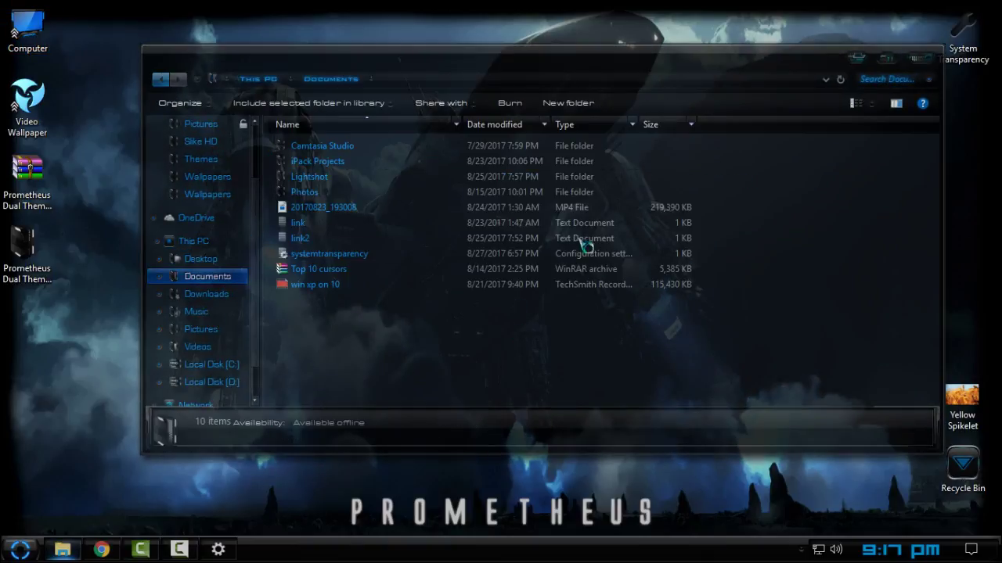
drag(594, 308, 568, 311)
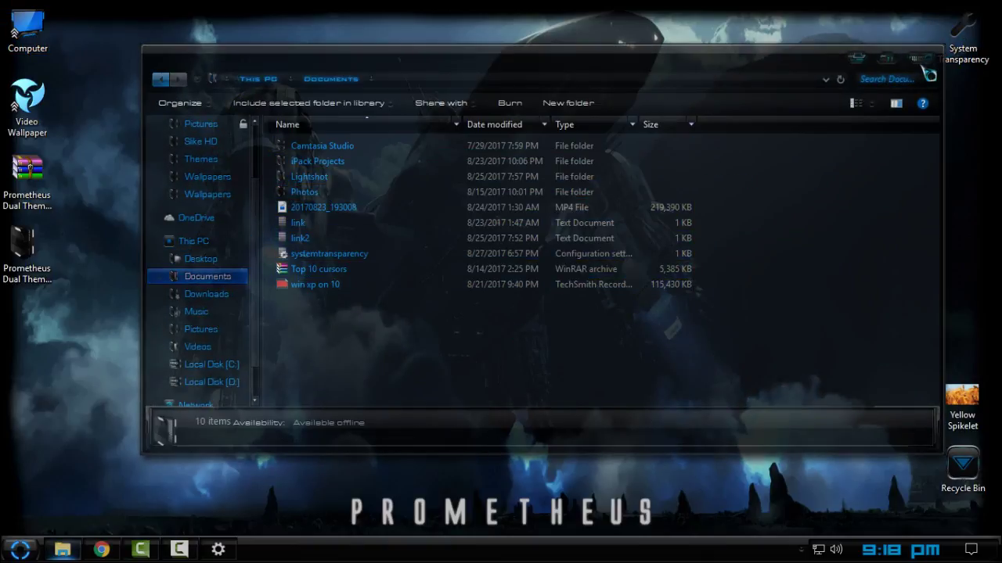
click(926, 69)
Refresh the desktop, advance to the next background twice, and open Start
right_click(519, 127)
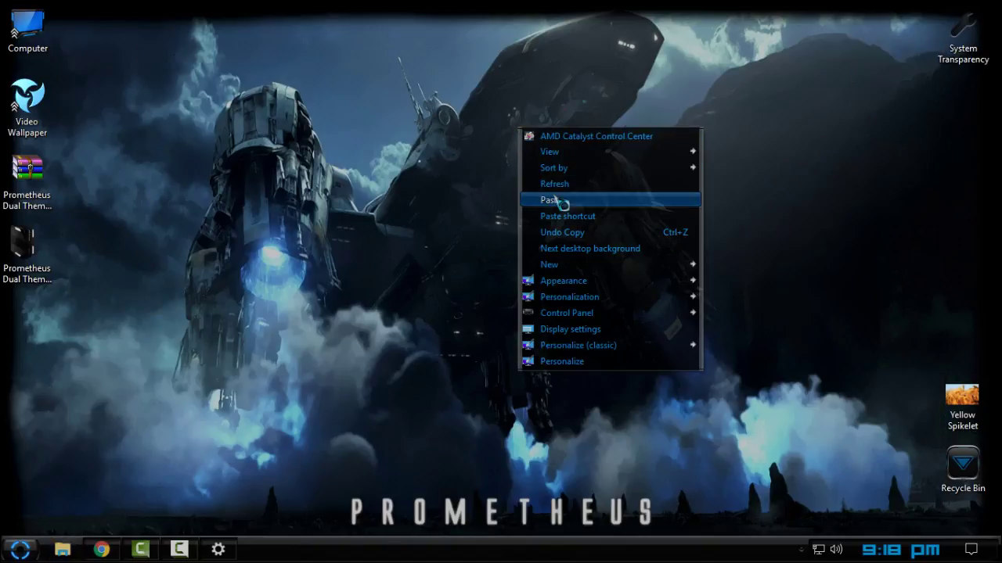
click(559, 185)
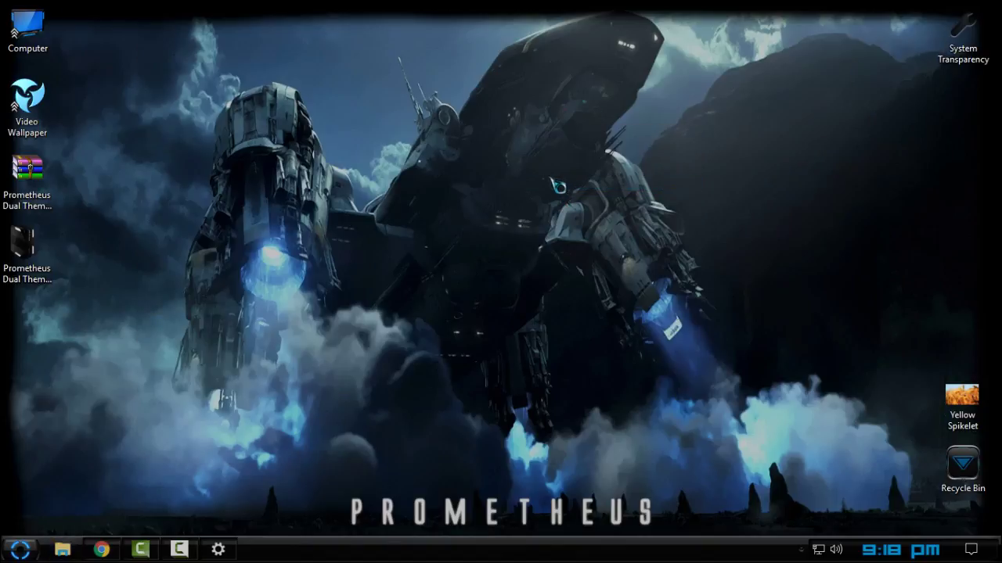
right_click(532, 180)
click(577, 311)
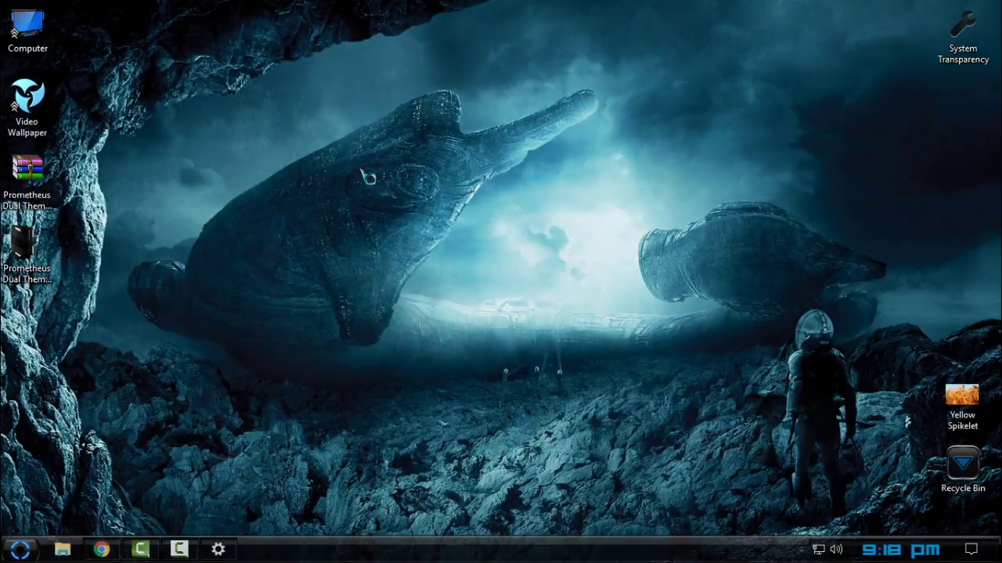
right_click(358, 168)
click(414, 283)
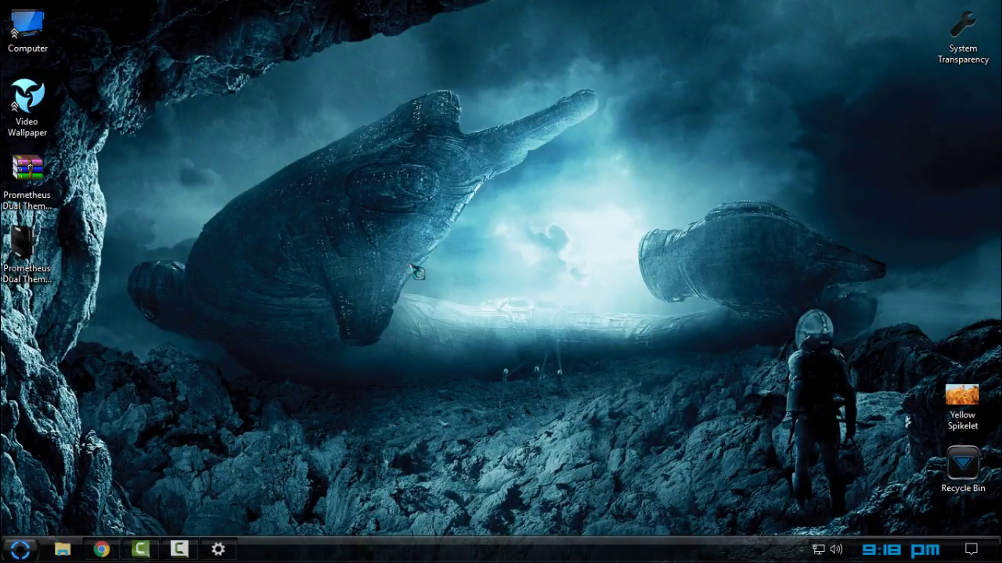
click(20, 550)
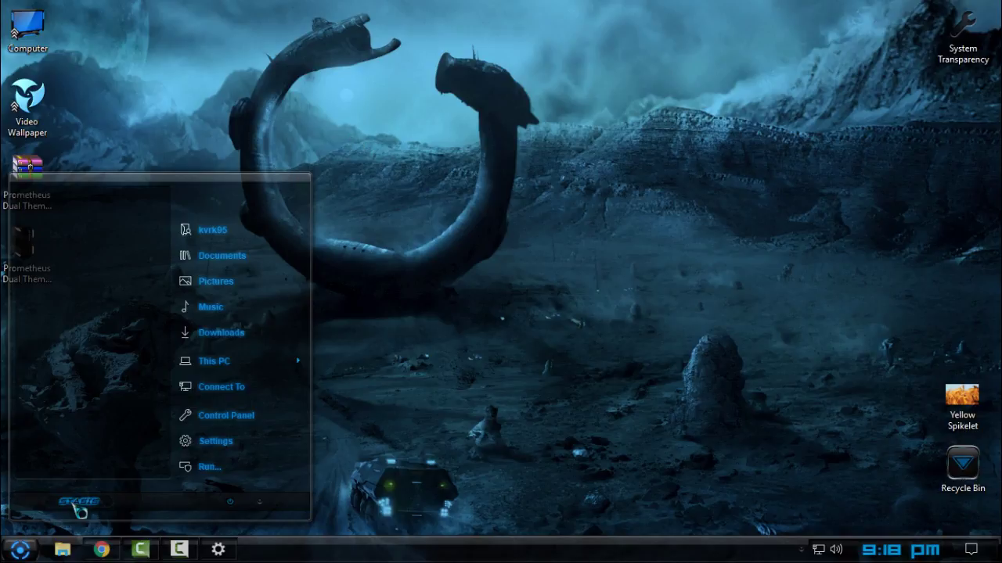
click(78, 505)
scroll(78, 337, down, 2)
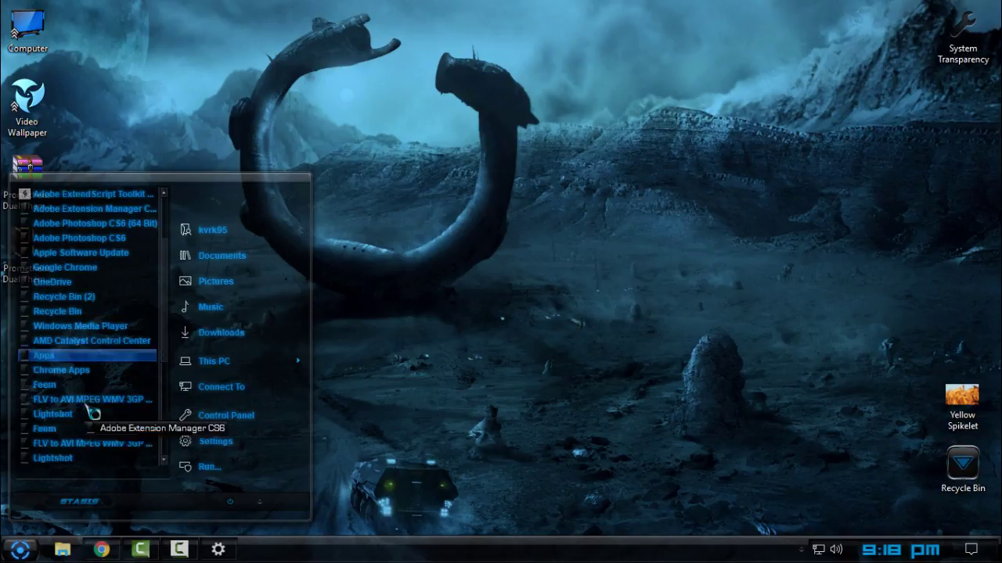
scroll(70, 356, up, 2)
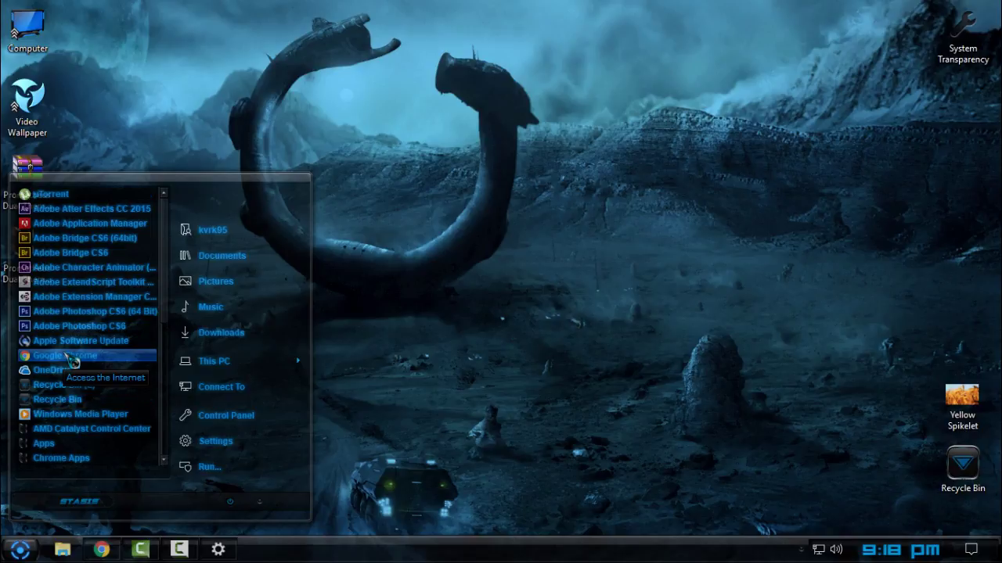
click(481, 213)
click(19, 550)
click(20, 550)
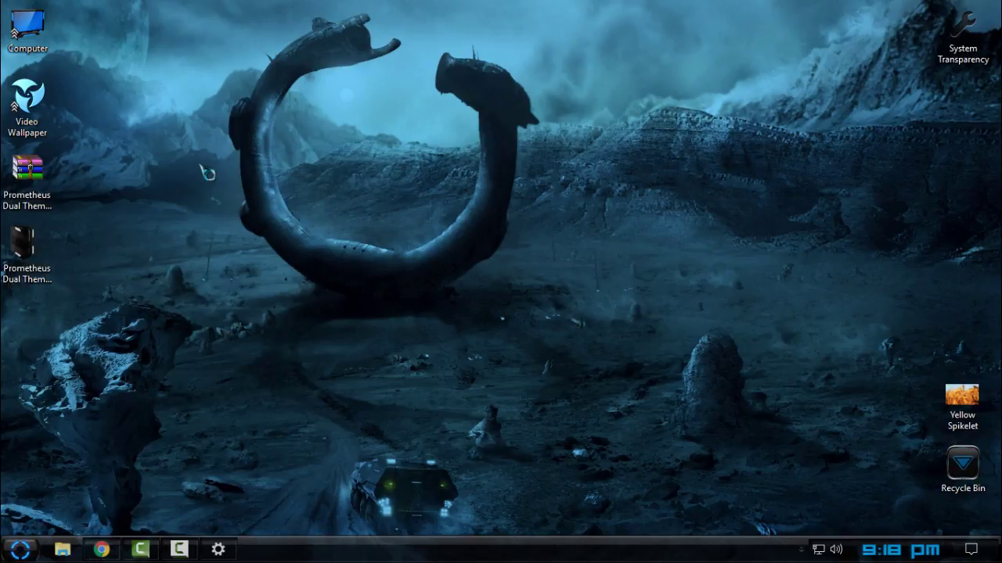
right_click(202, 145)
click(253, 211)
right_click(177, 188)
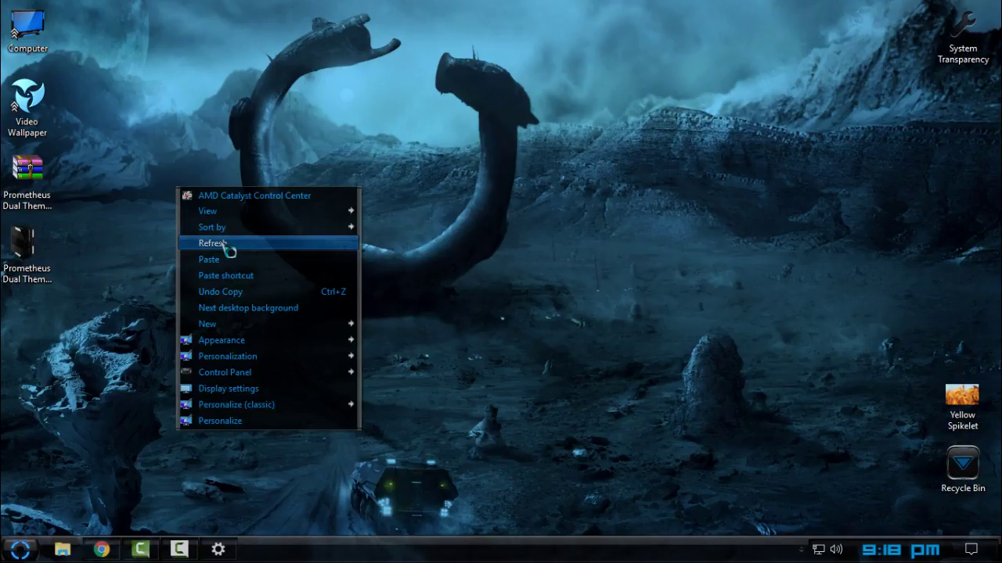
click(229, 246)
key(super)
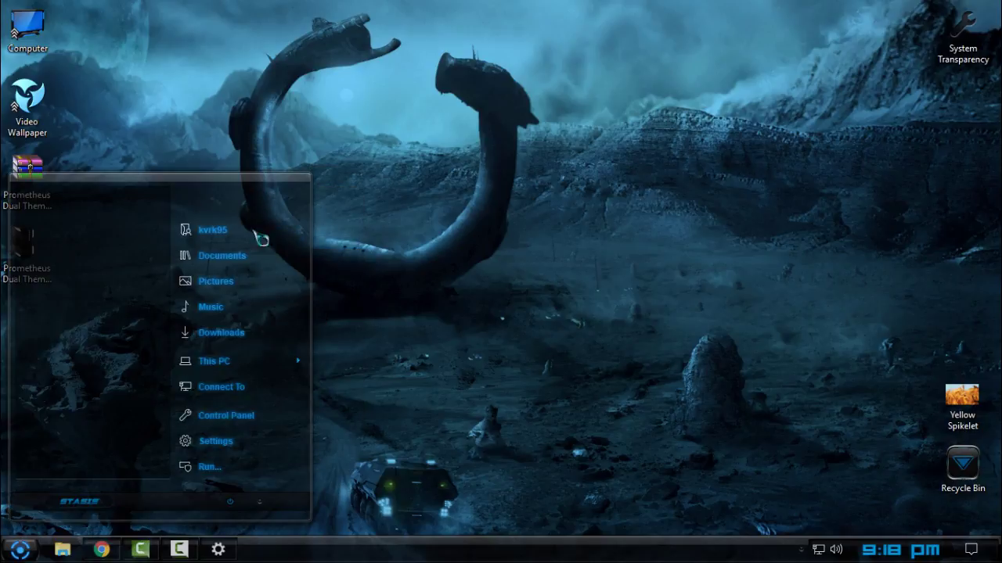
right_click(413, 167)
click(440, 211)
key(super)
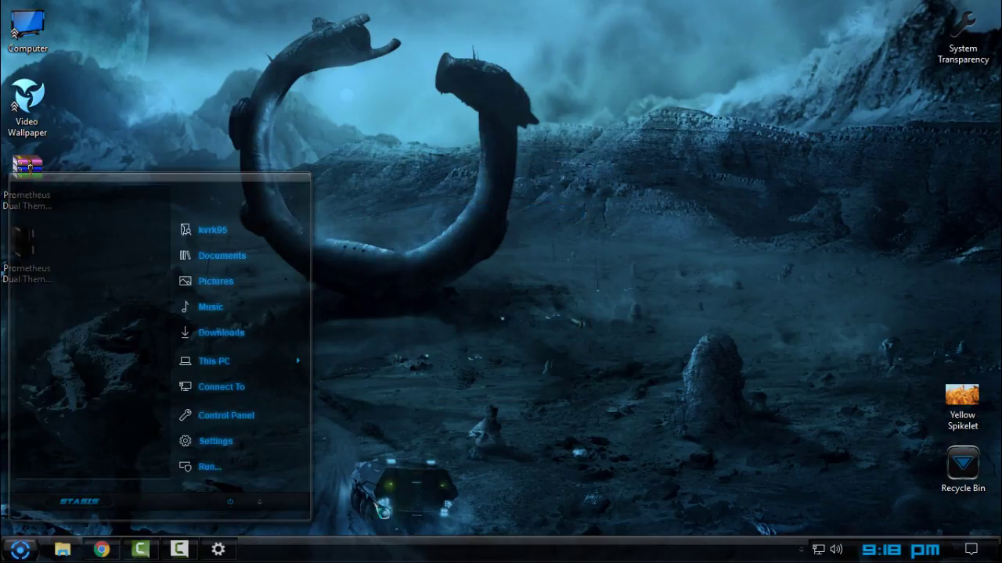